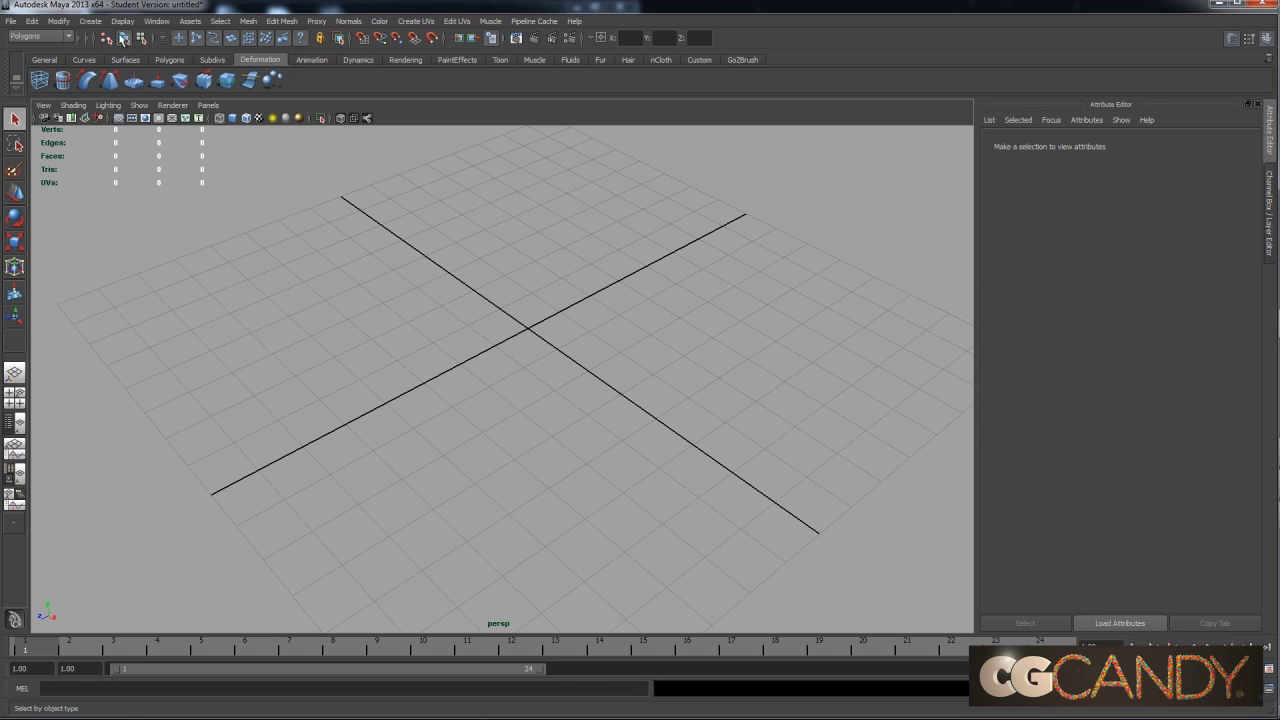
Browse the Create menu's Lights, Polygon Primitives and NURBS Primitives submenus, close it, then reopen Create.
left_click(97, 22)
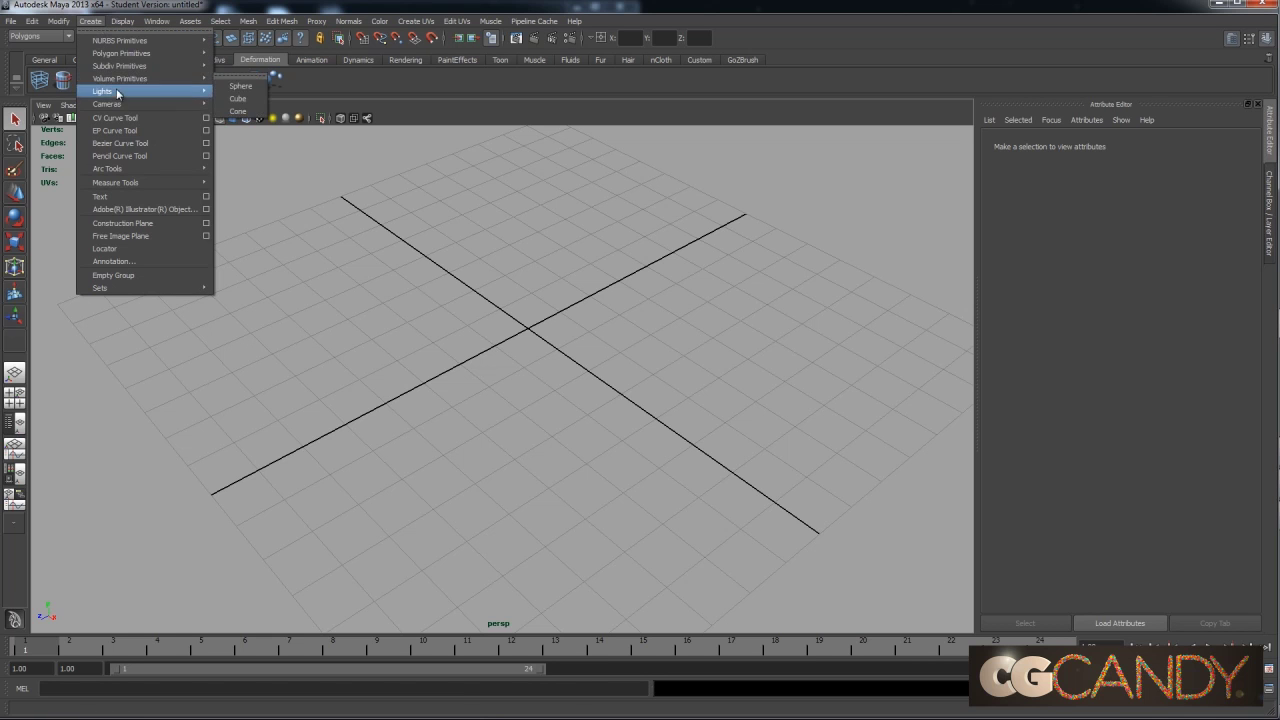
mouse_move(114, 92)
mouse_move(127, 57)
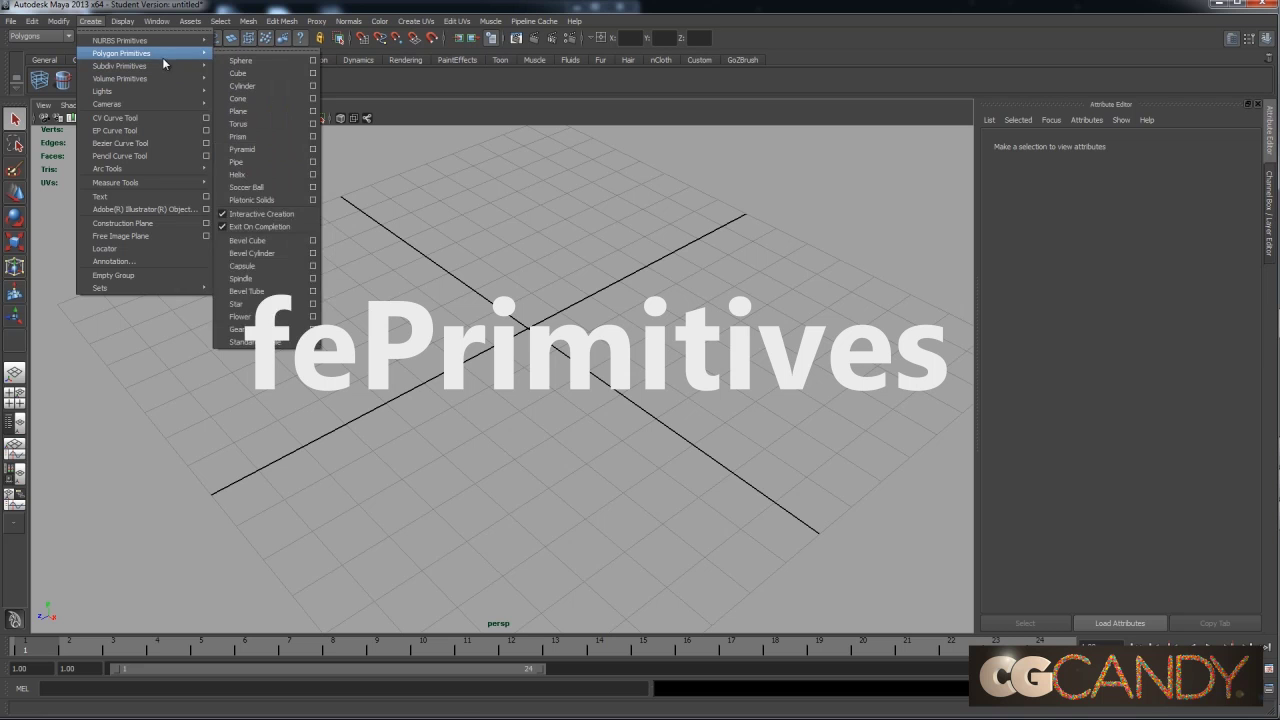
mouse_move(162, 42)
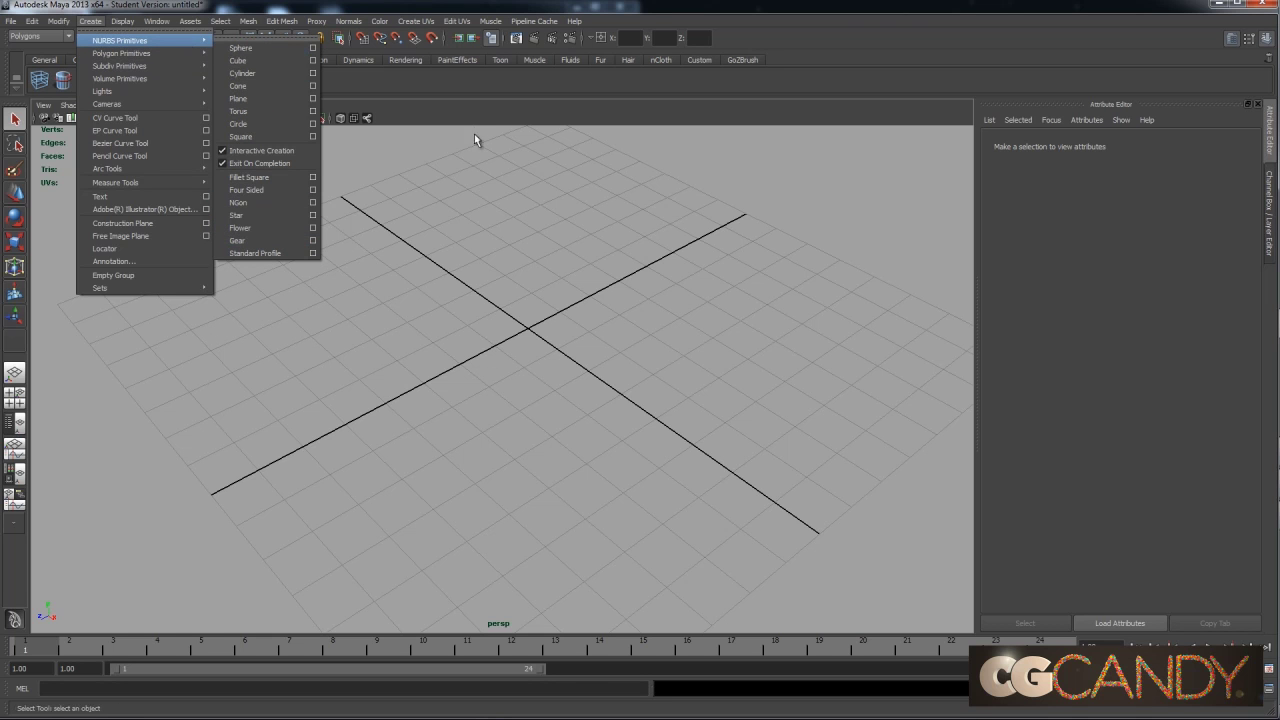
left_click(525, 316)
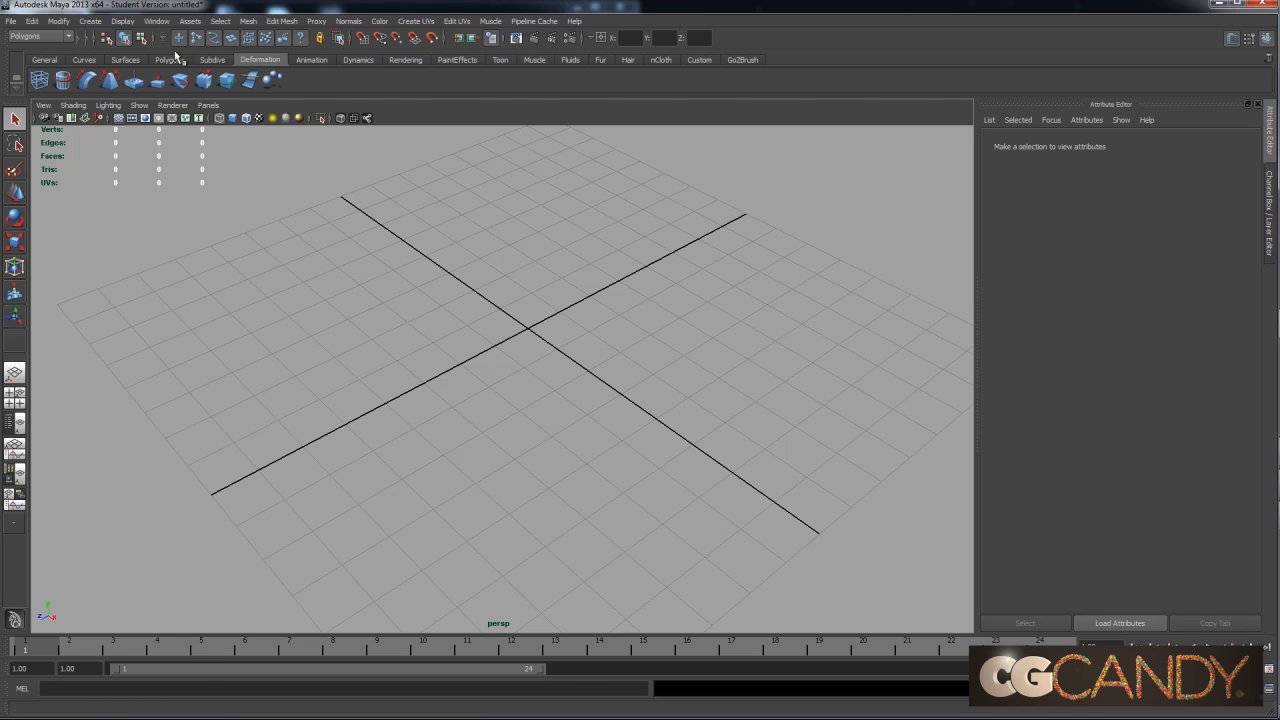
left_click(91, 21)
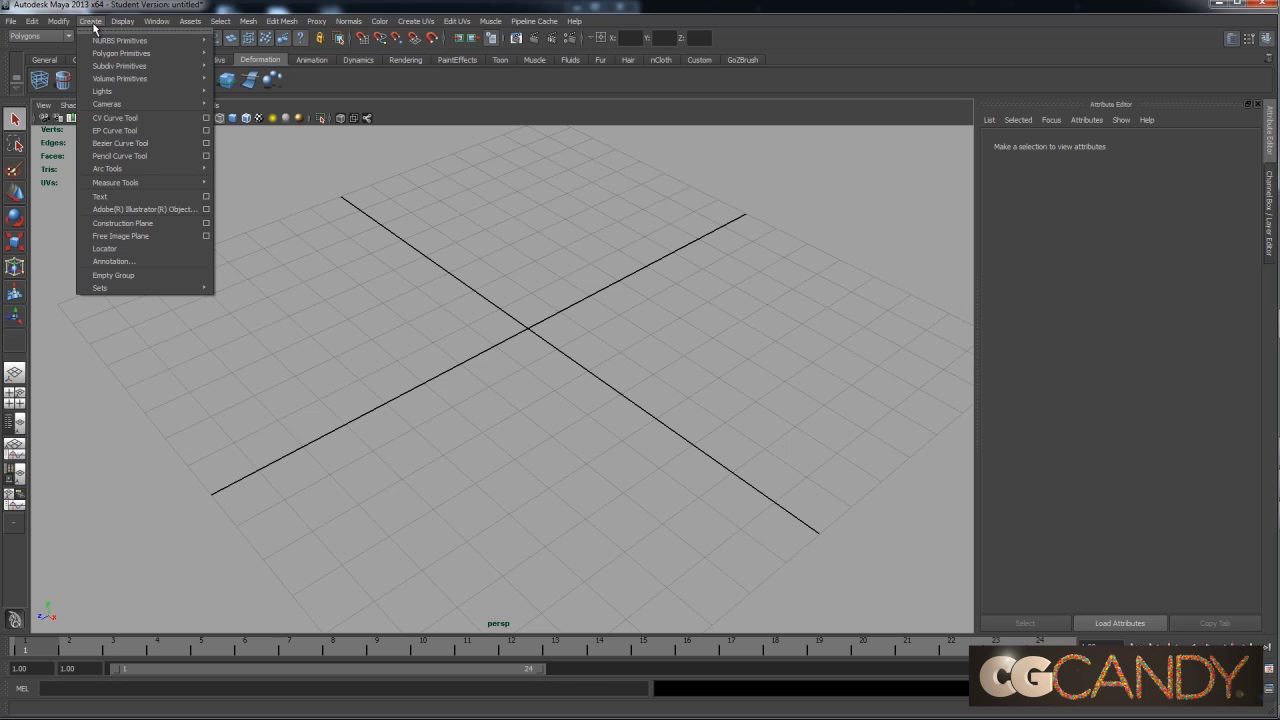
Place four CVs with the CV Curve Tool, then delete them to start over.
left_click(122, 122)
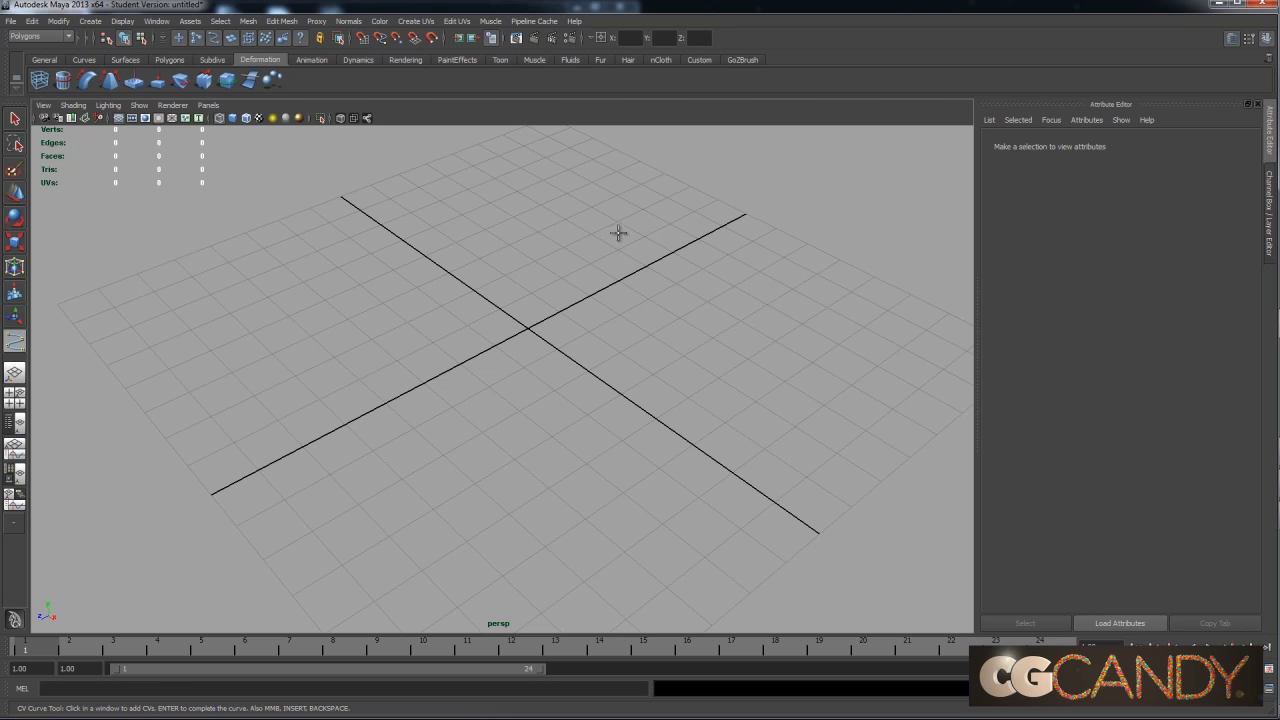
left_click(649, 226)
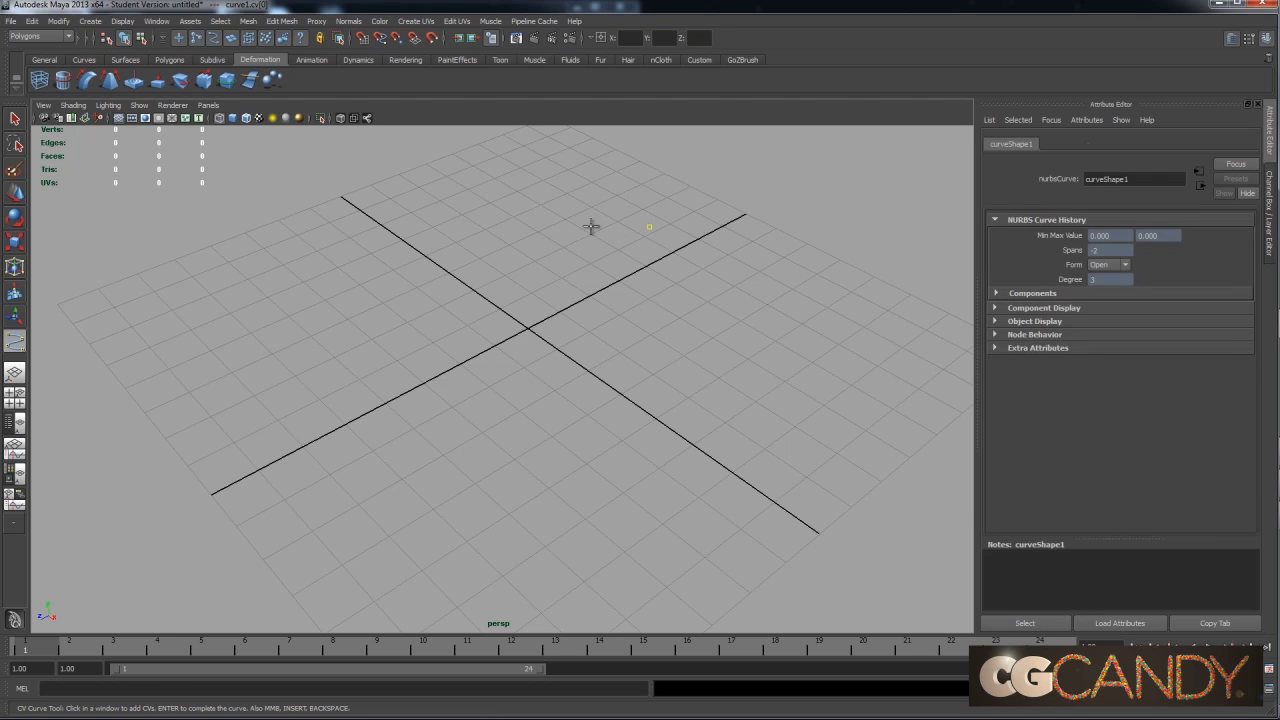
left_click(498, 234)
left_click(488, 330)
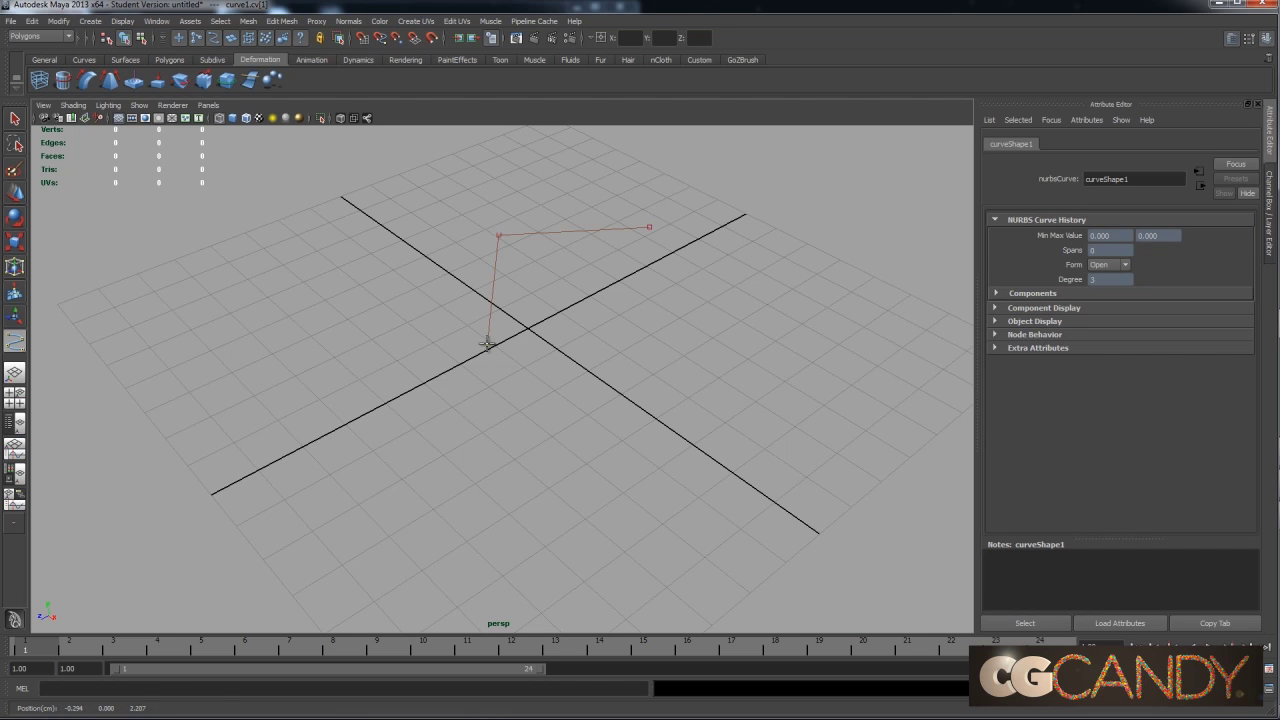
left_click_drag(297, 326, 312, 270)
key("BackSpace")
key("BackSpace")
key("BackSpace")
key("BackSpace")
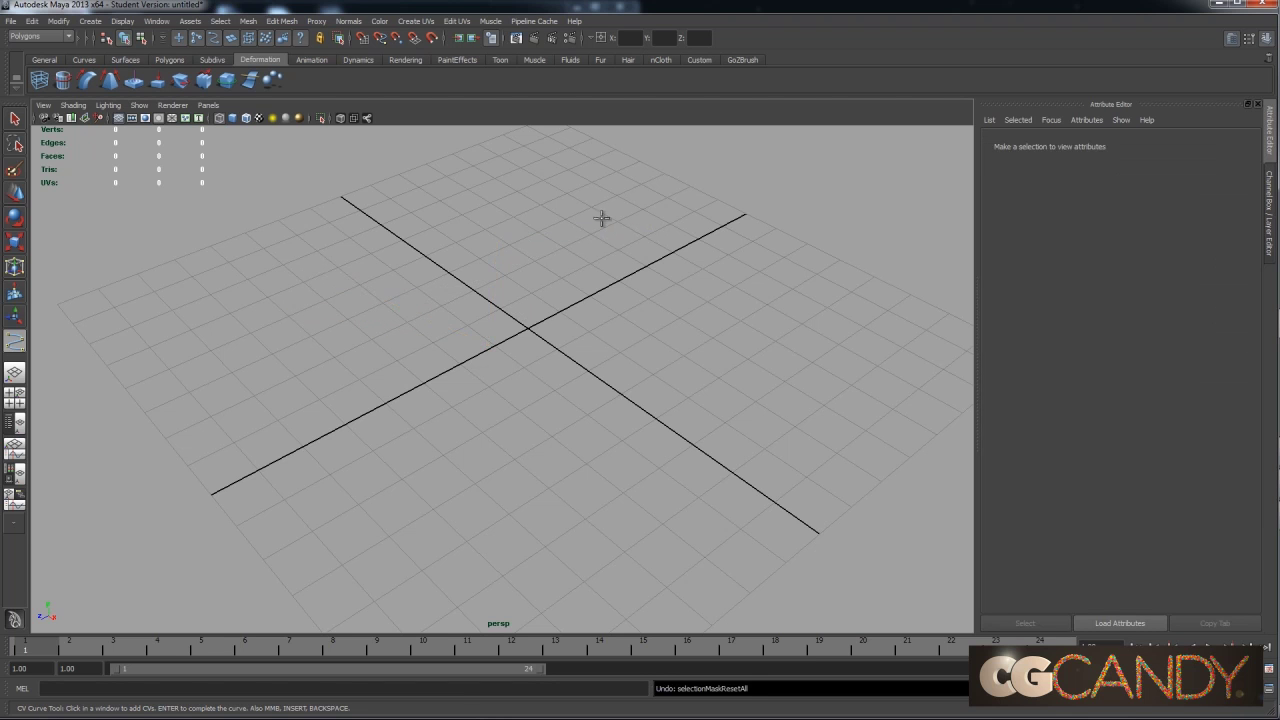
Draw a new five-CV curve across the grid and finish it.
left_click(628, 205)
left_click(486, 203)
left_click_drag(527, 340, 543, 355)
left_click(194, 433)
left_click_drag(225, 345, 587, 433)
key("Return")
Switch the curve to Control Vertex mode and move its right-end CV to reshape it.
right_click_drag(554, 354, 521, 354)
right_click(558, 358)
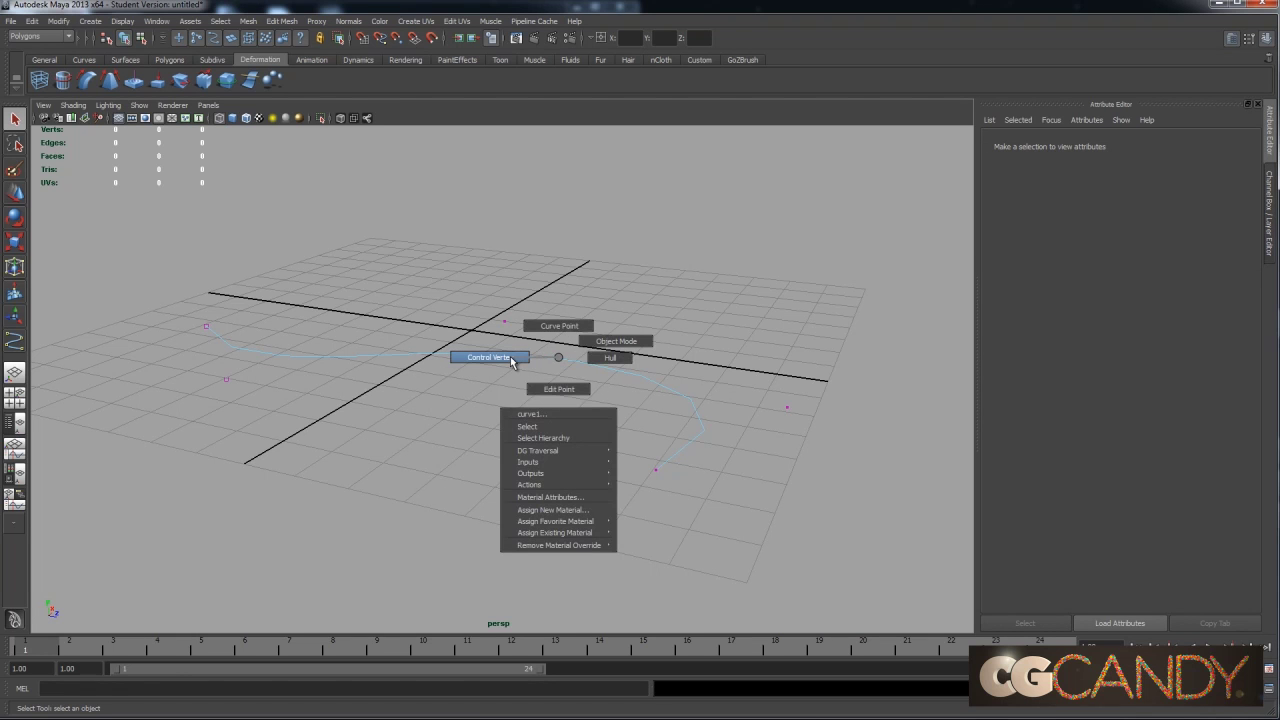
left_click(510, 358)
left_click_drag(510, 323, 765, 275, "alt")
left_click(482, 327)
key("w")
left_click(813, 349)
left_click_drag(574, 394, 322, 344, "alt")
Raise another CV into a hump, then return the curve to object mode and deselect it.
left_click(362, 349)
left_click_drag(358, 276, 356, 147)
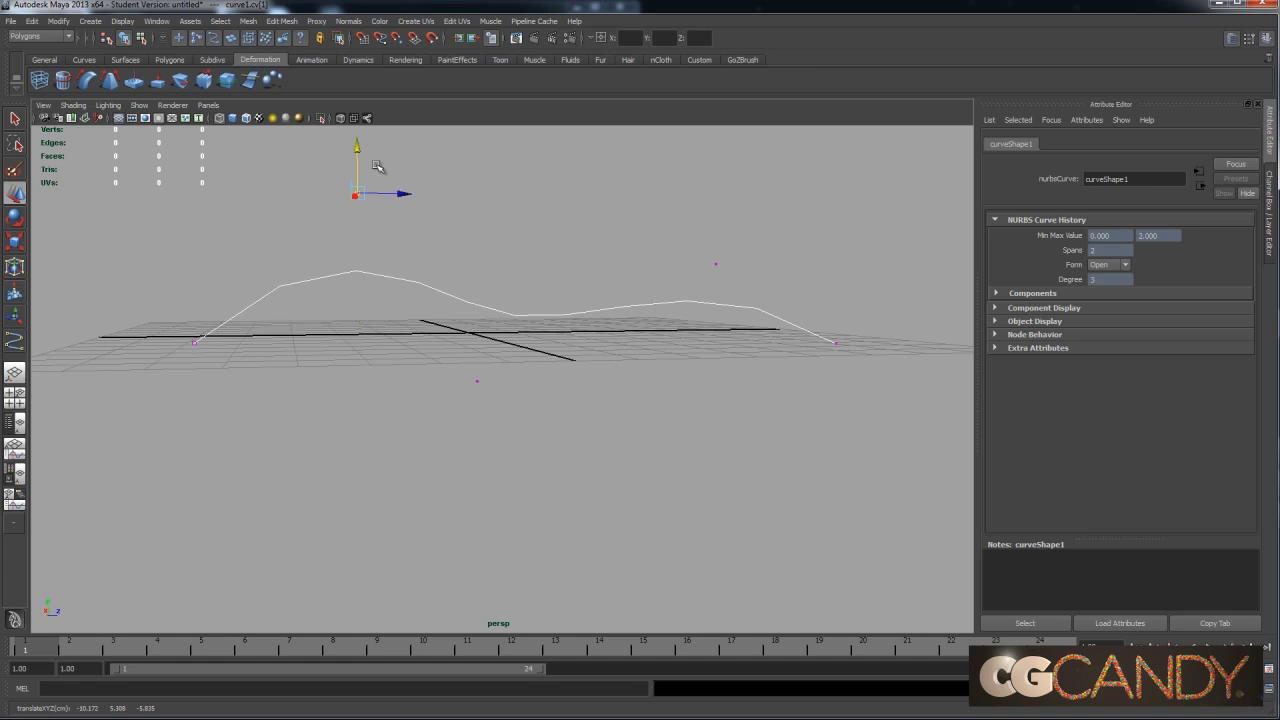
left_click(478, 382)
left_click_drag(476, 335, 408, 366, "alt")
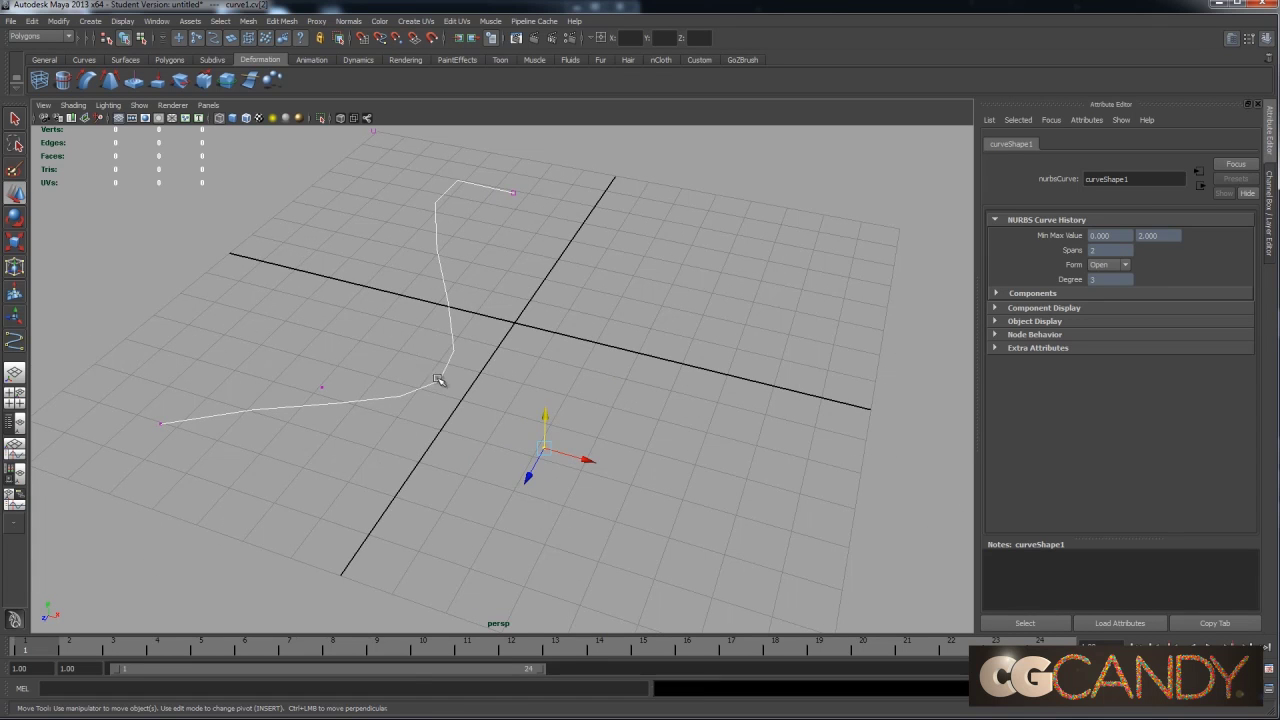
right_click_drag(437, 374, 543, 343)
left_click(543, 343)
middle_click_drag(543, 343, 680, 423, "alt")
left_click_drag(680, 423, 557, 340, "alt")
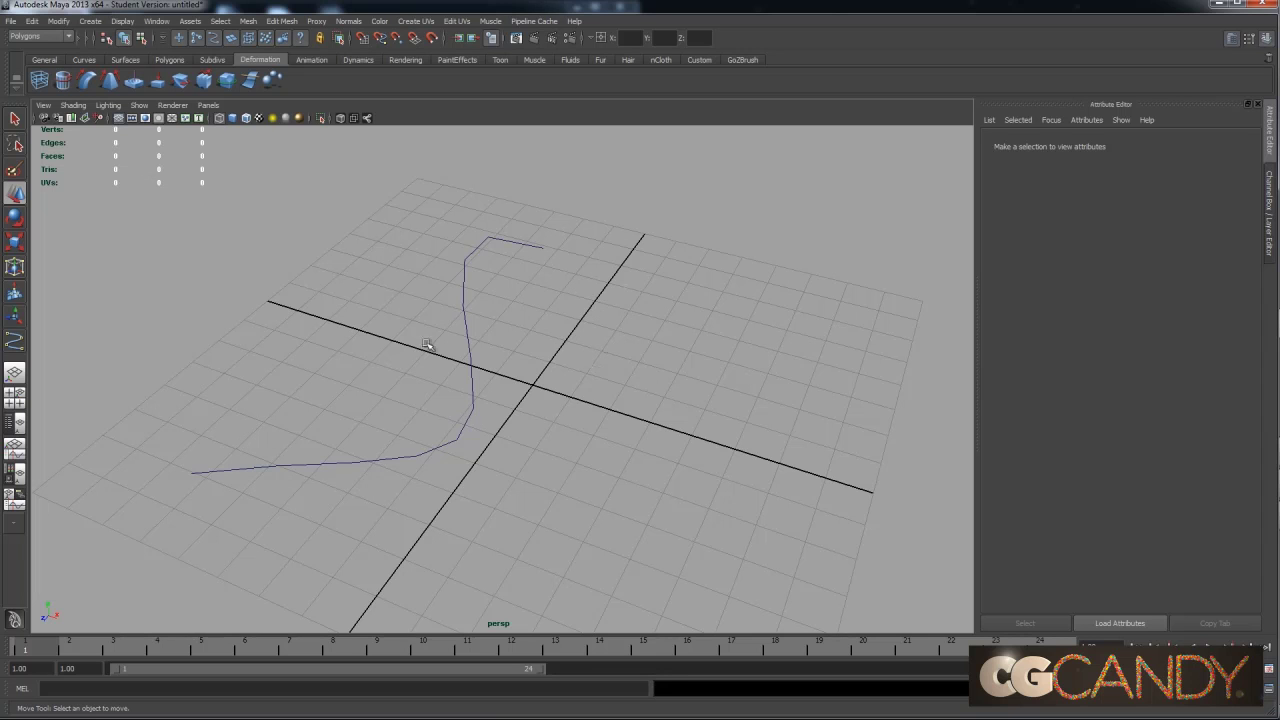
Open and close the Create menu, then orbit the view around the S-shaped curve.
left_click(90, 21)
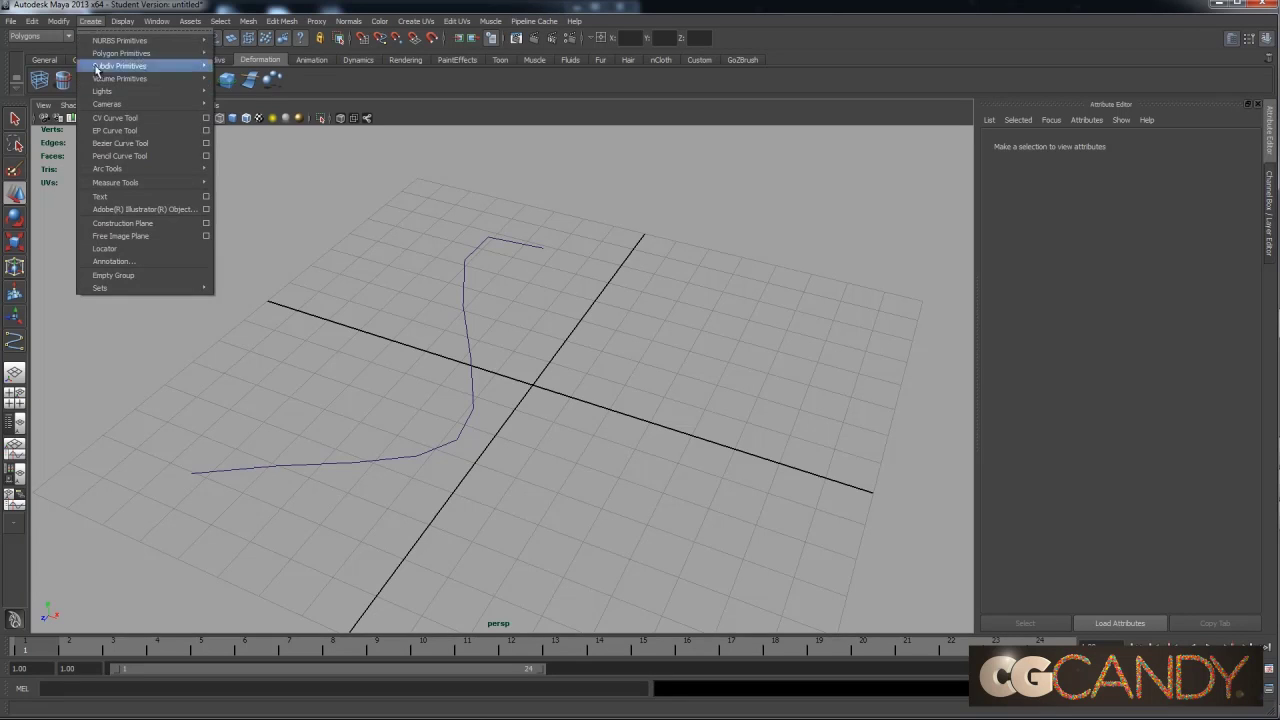
left_click(90, 21)
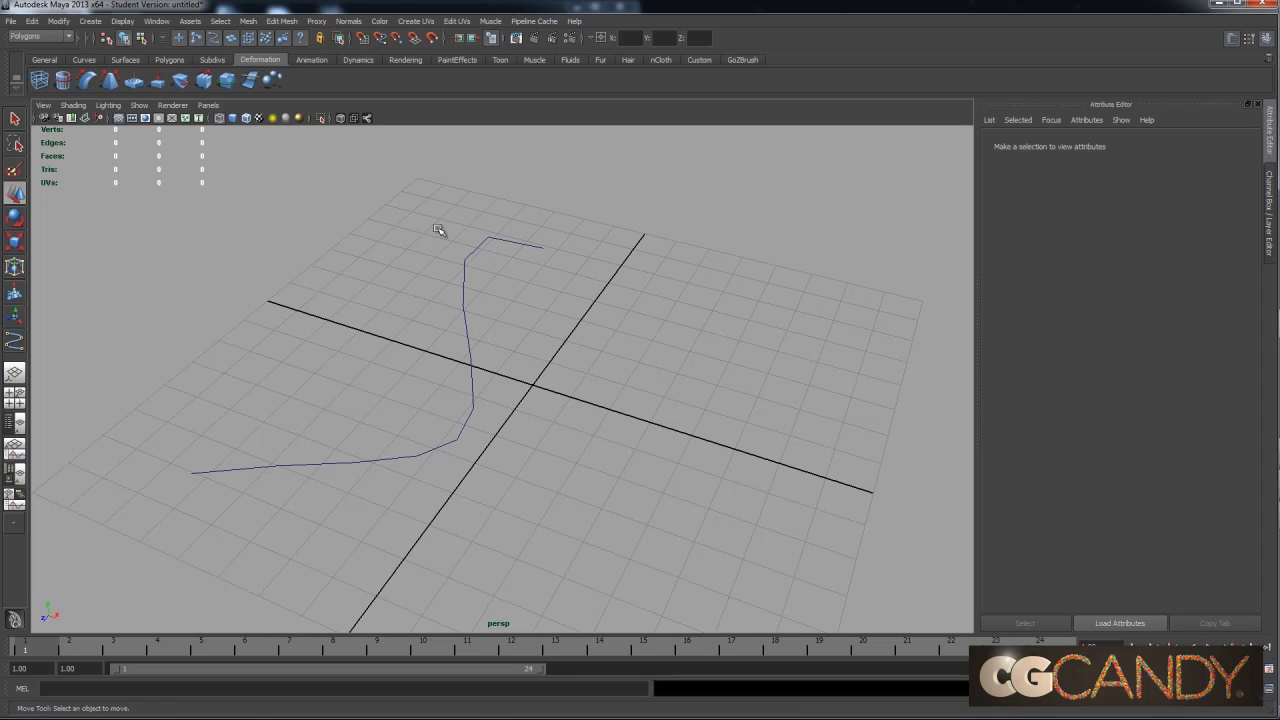
mouse_move(491, 323)
left_mouse_down("alt")
mouse_move(551, 311)
mouse_move(492, 317)
left_mouse_up("alt")
left_click_drag(429, 229, 464, 216, "alt")
Create a polygon cube on the grid, show it shaded, and frame it in view.
left_click(90, 21)
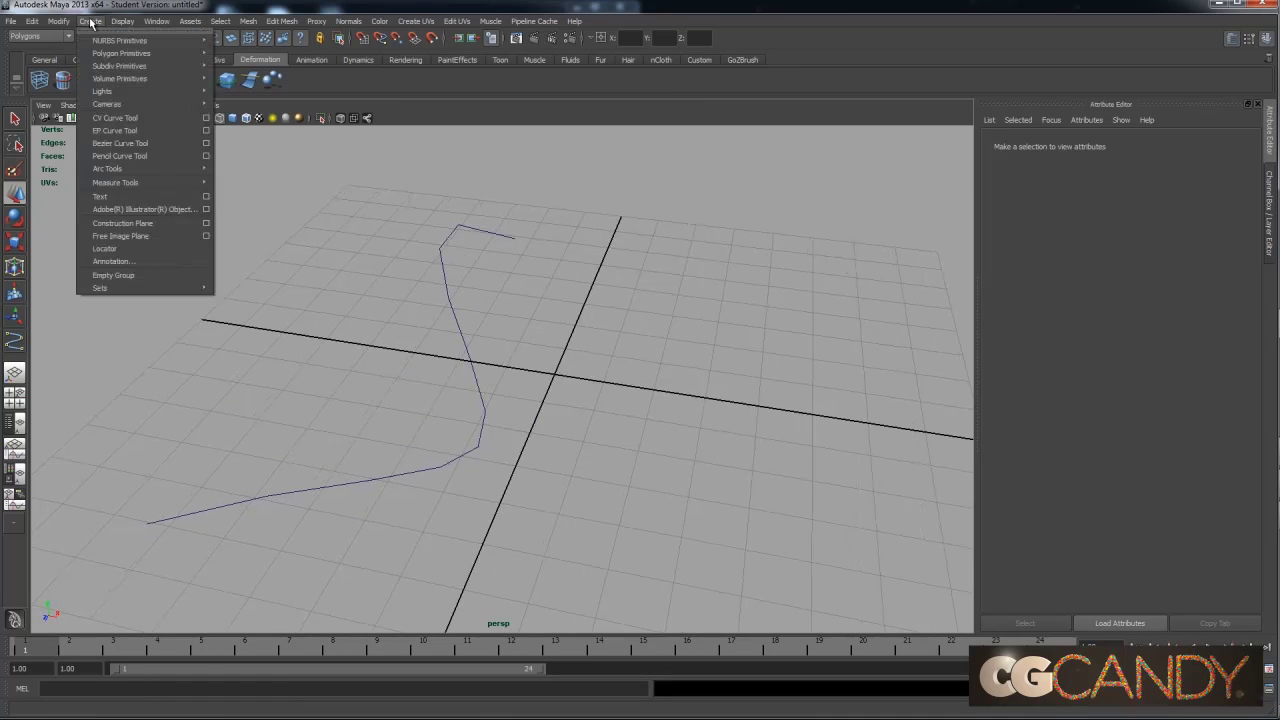
mouse_move(118, 55)
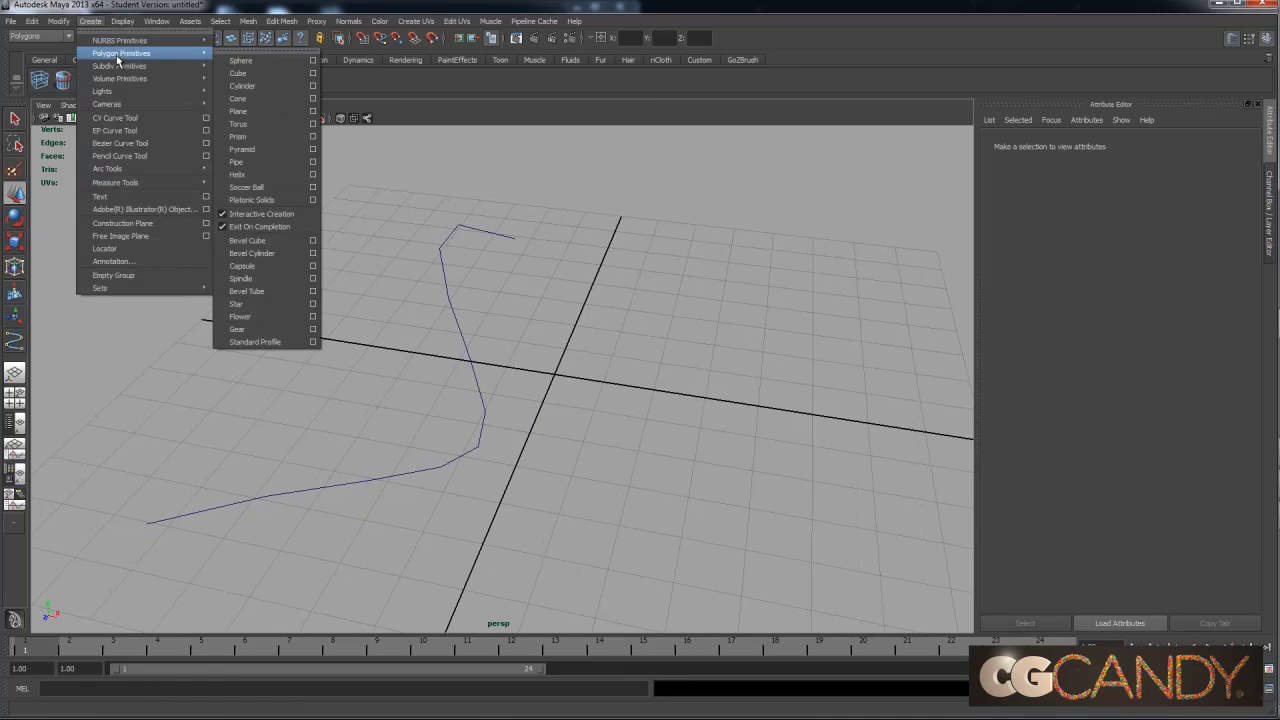
left_click(238, 73)
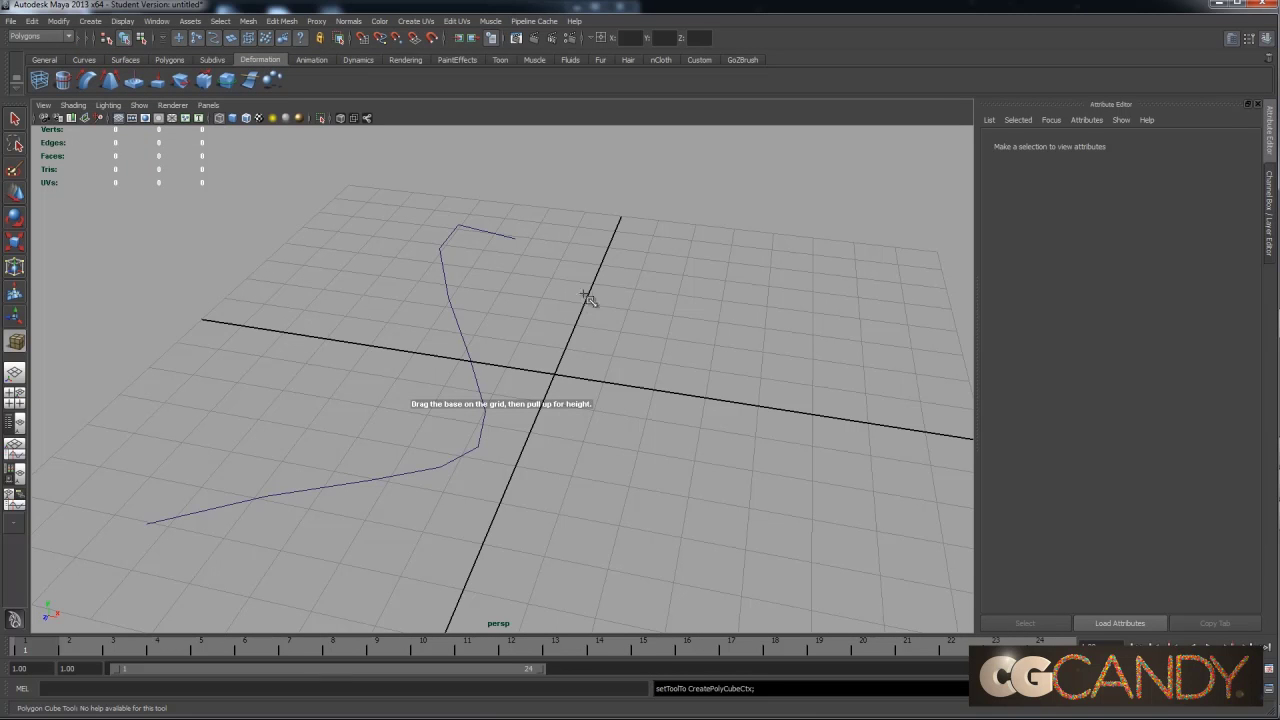
left_click(607, 271)
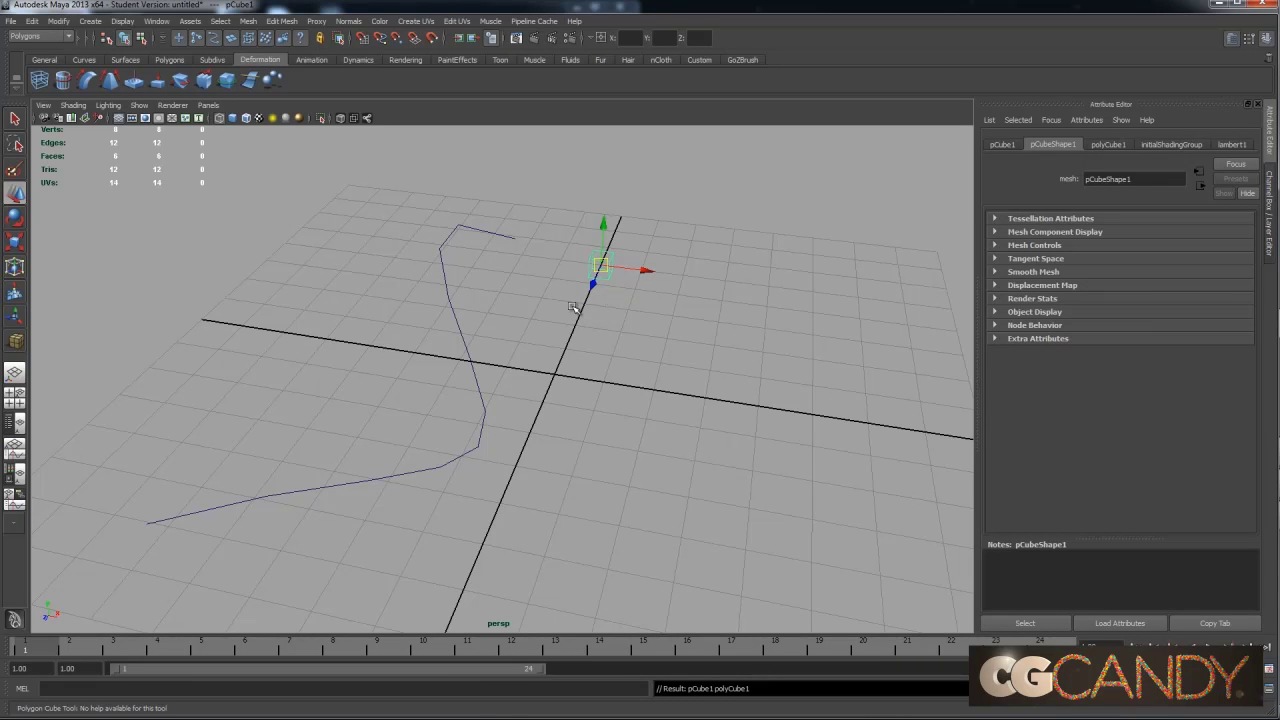
key("5")
left_click(530, 318)
left_click_drag(523, 320, 603, 371, "alt")
left_click(448, 253)
key("f")
Rotate the cube to line up with the curve and move it to the curve's end.
right_click_drag(603, 371, 380, 351, "alt")
mouse_move(380, 351)
left_mouse_down("alt")
mouse_move(490, 416)
mouse_move(583, 411)
mouse_move(572, 390)
mouse_move(492, 376)
mouse_move(420, 398)
mouse_move(506, 400)
mouse_move(402, 362)
left_mouse_up("alt")
key("e")
left_click_drag(456, 402, 369, 371)
key("w")
right_click_drag(369, 371, 482, 374, "alt")
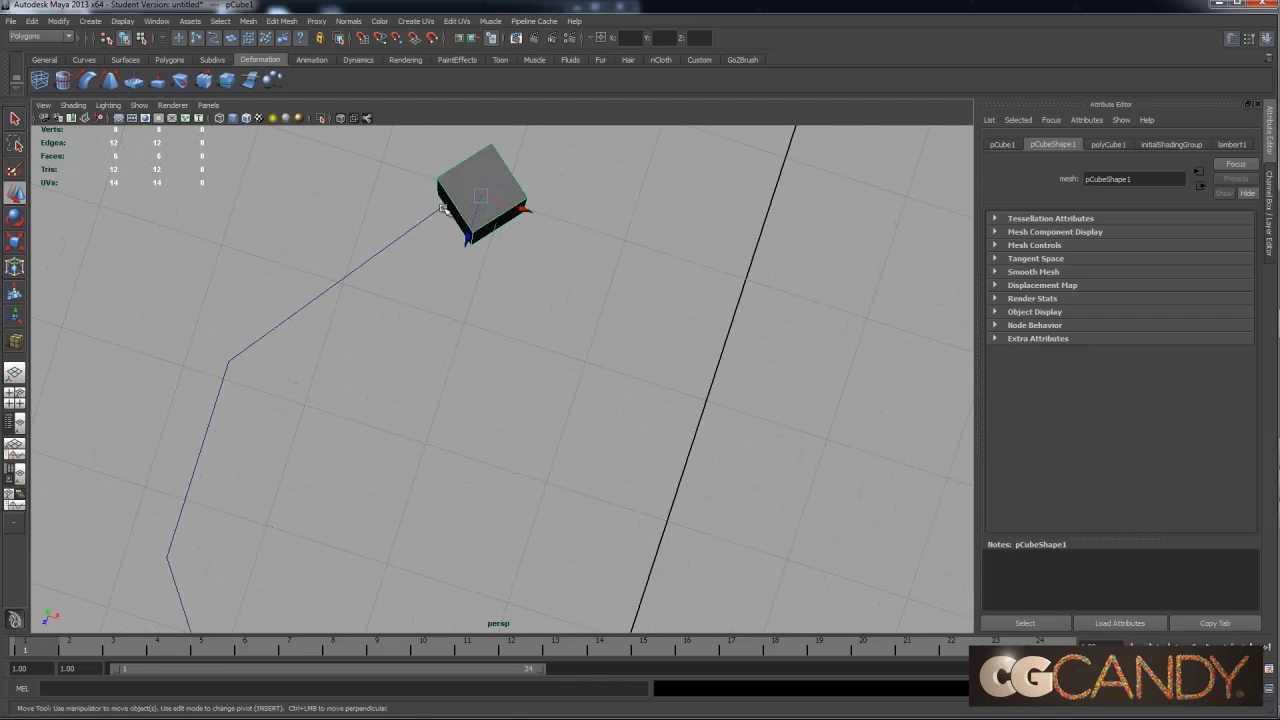
left_click_drag(511, 205, 569, 244)
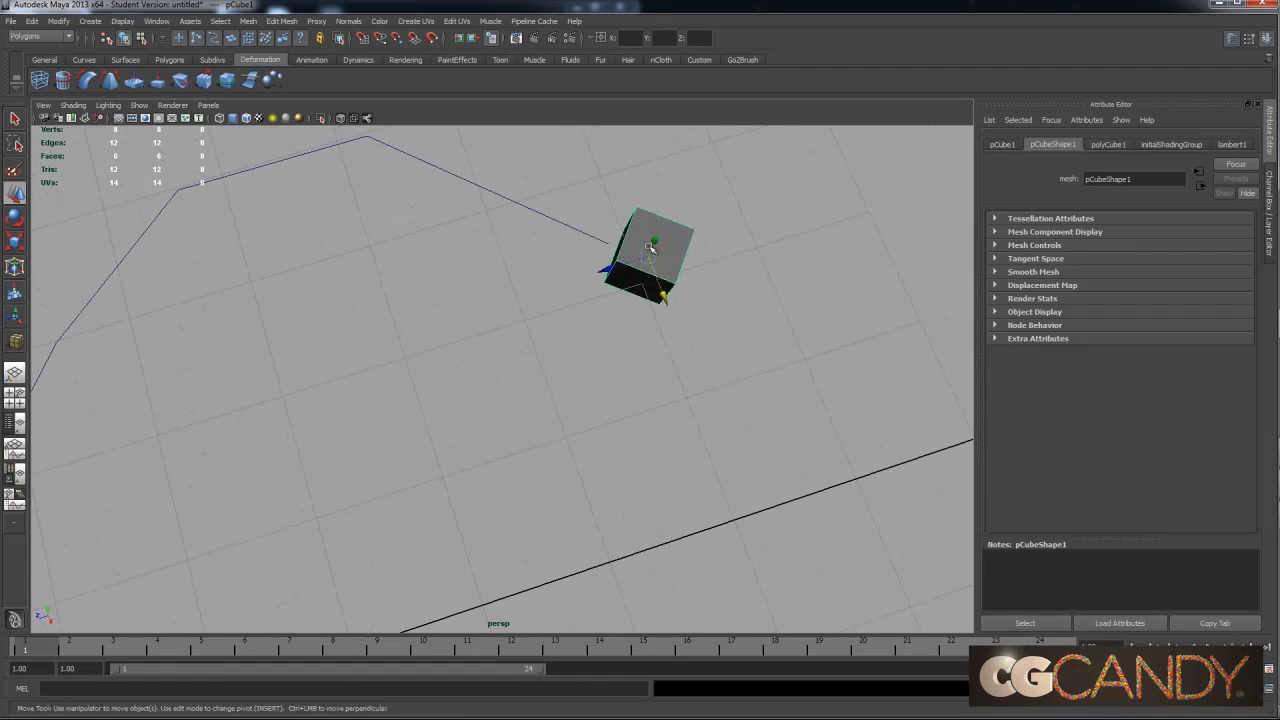
left_click_drag(648, 257, 500, 310)
Select the cube's end face in Face mode and add the curve as the extrusion path.
left_click(473, 355)
left_click(484, 291)
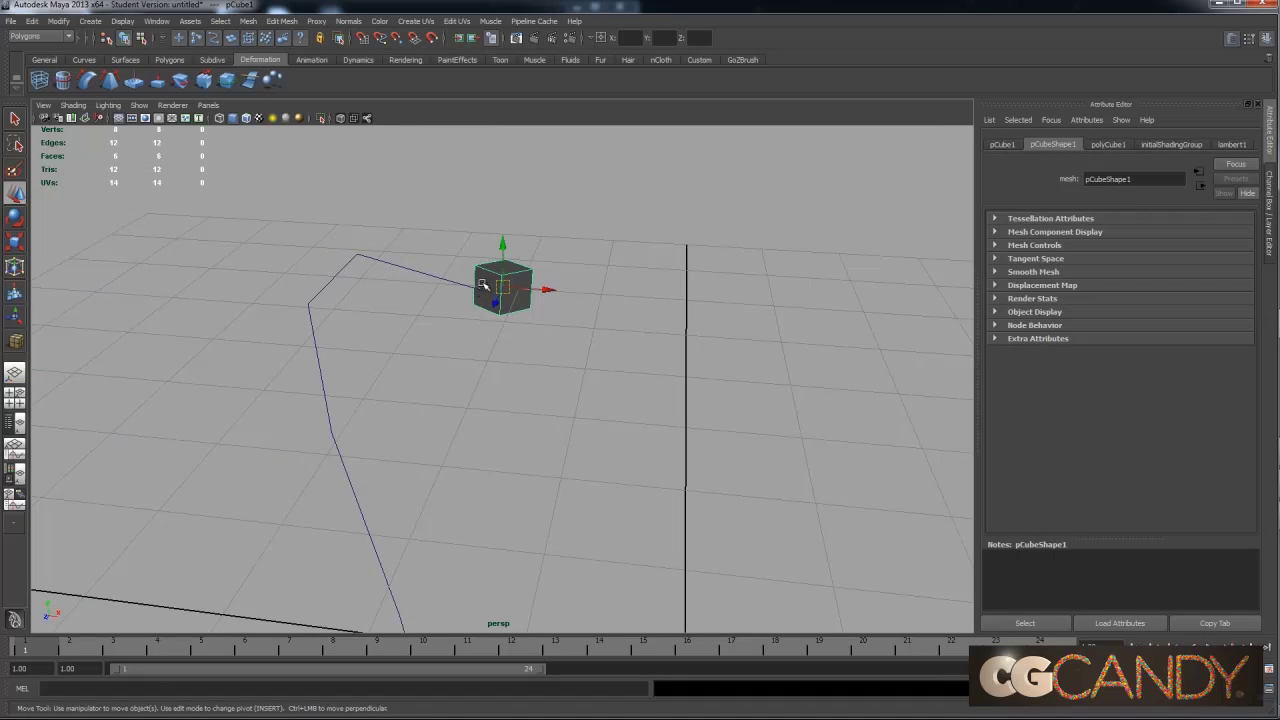
right_click(487, 273)
left_click(490, 302)
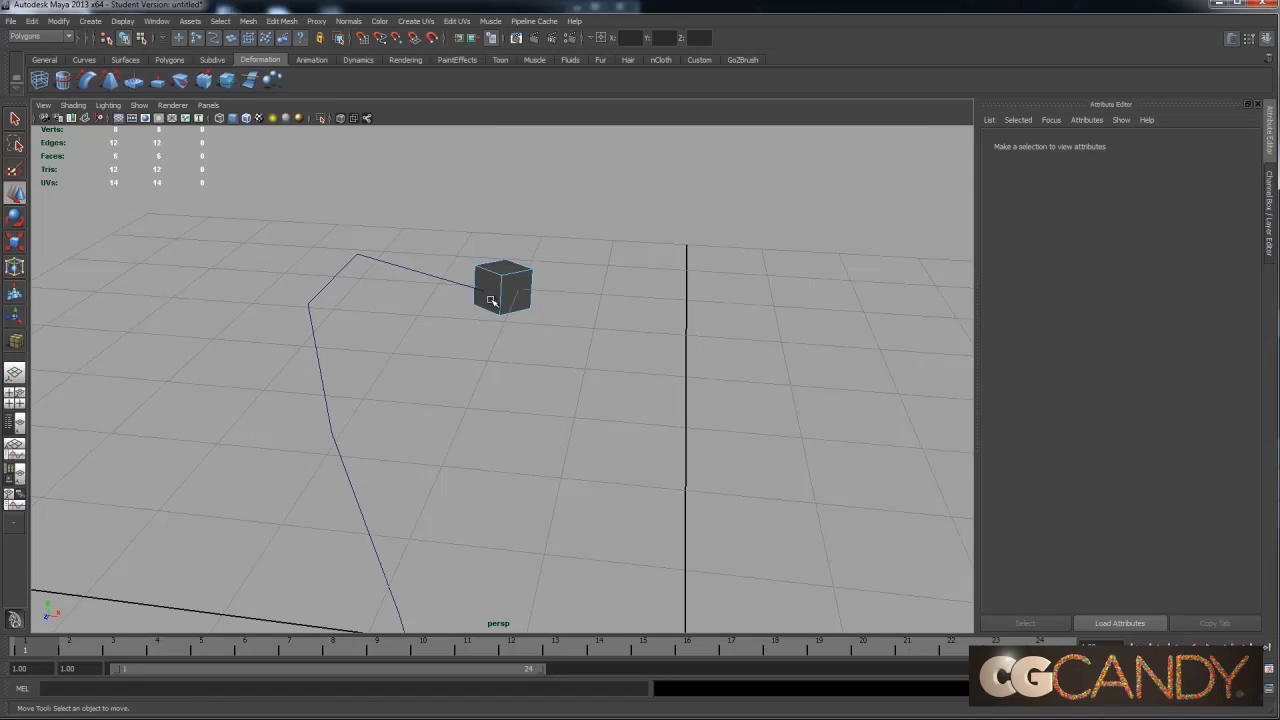
left_click(491, 284)
left_click_drag(486, 286, 449, 317, "alt")
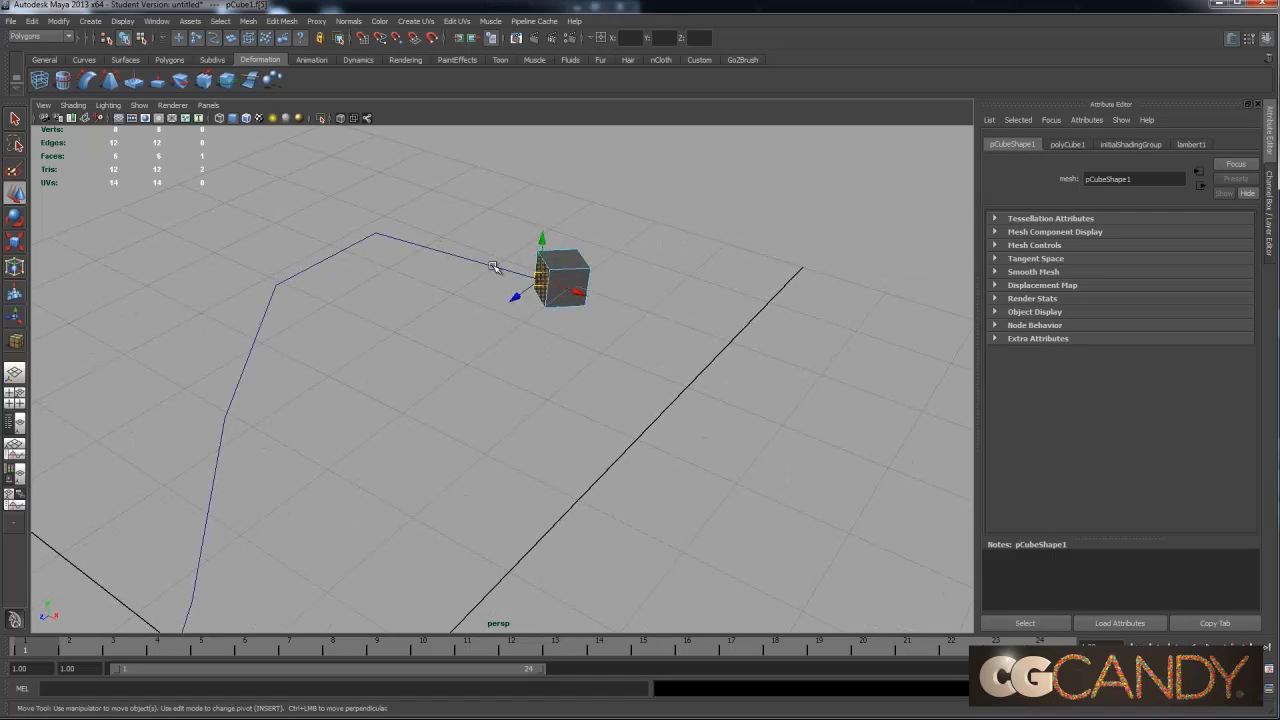
left_click(493, 267)
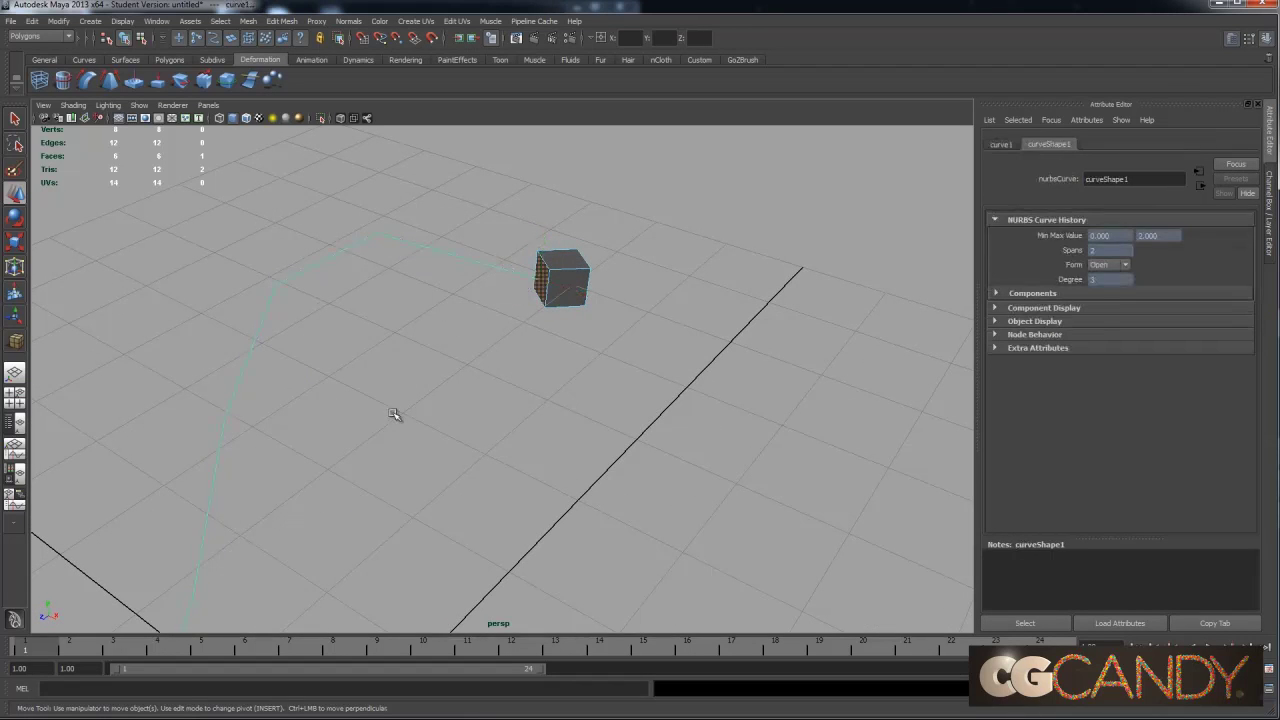
Extrude the face with Edit Mesh > Extrude, producing a long straight bar.
left_click(283, 21)
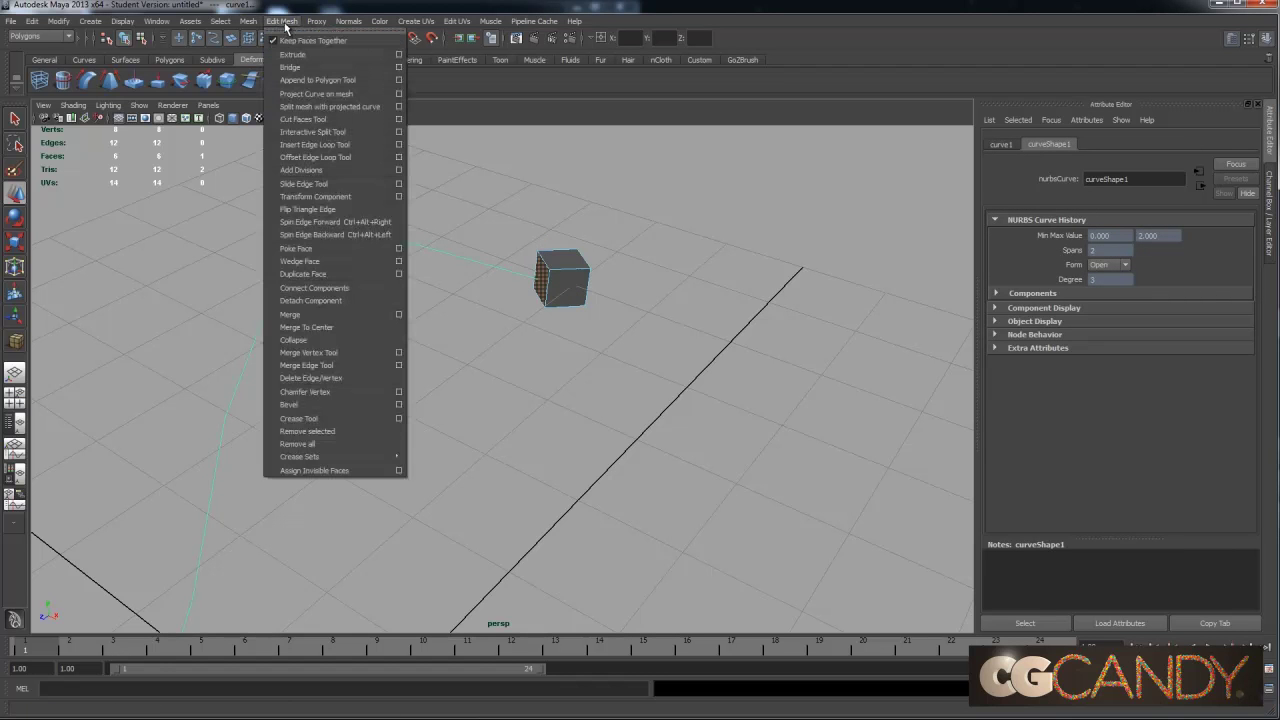
left_click(293, 54)
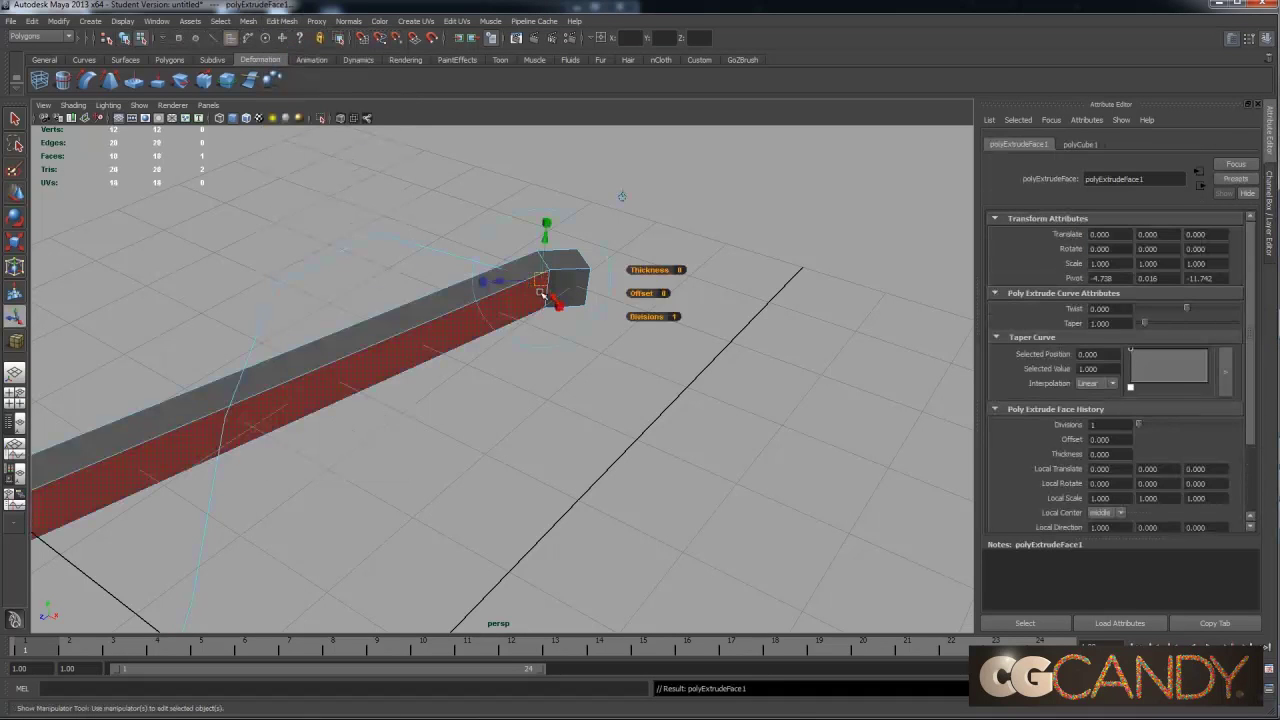
left_click_drag(585, 308, 404, 325, "alt")
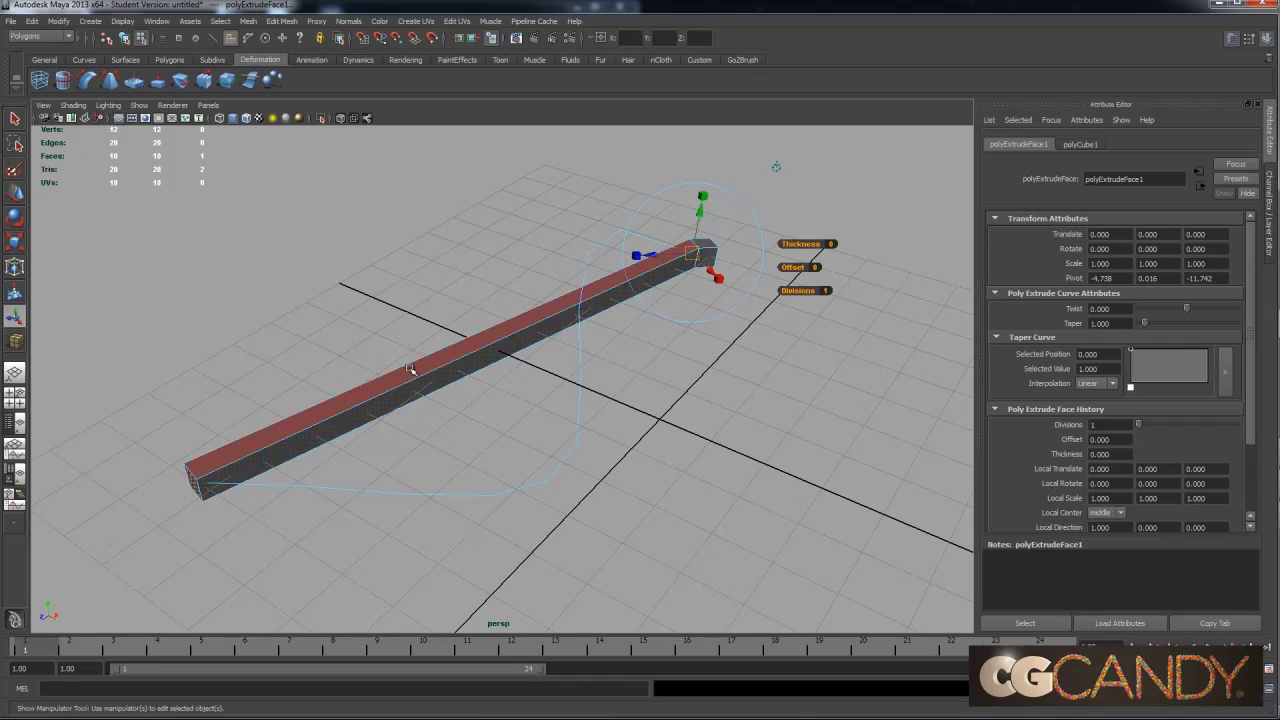
right_click_drag(595, 293, 578, 332)
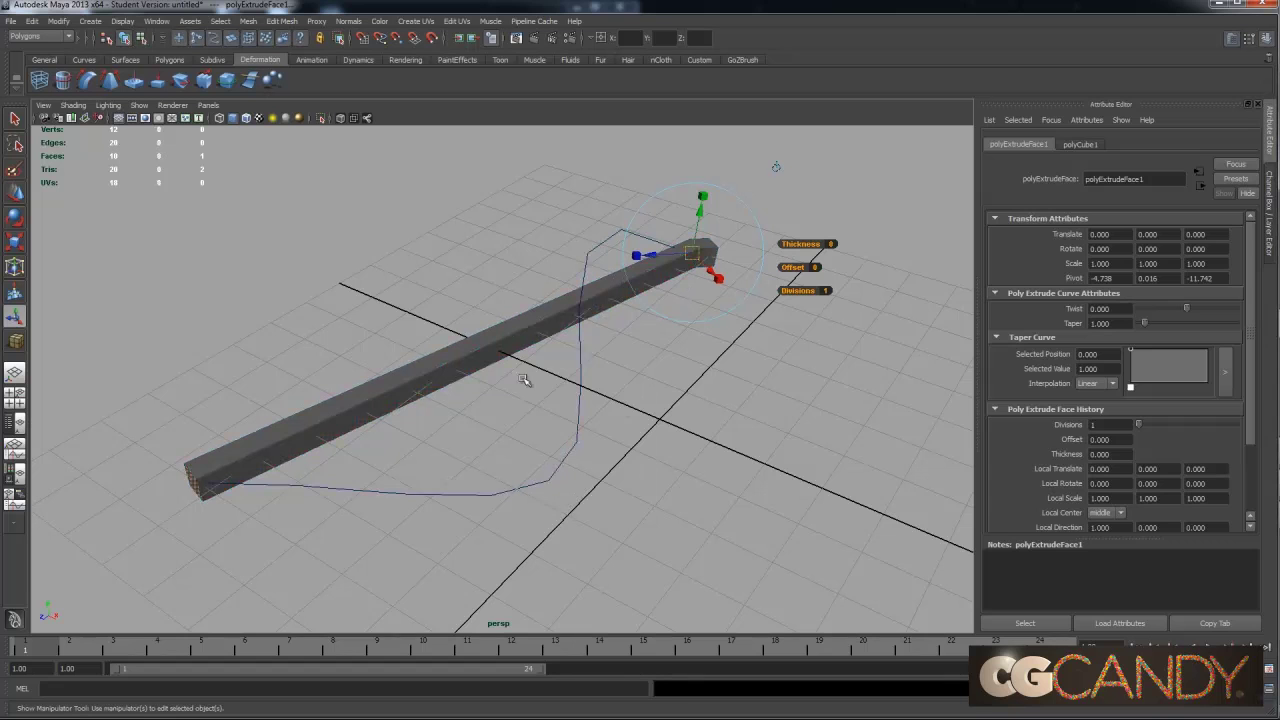
left_click(666, 409)
left_click_drag(666, 409, 392, 372, "alt")
Select the bar and open polyExtrudeFace1 in the Channel Box to reach its Divisions field.
left_click(673, 393)
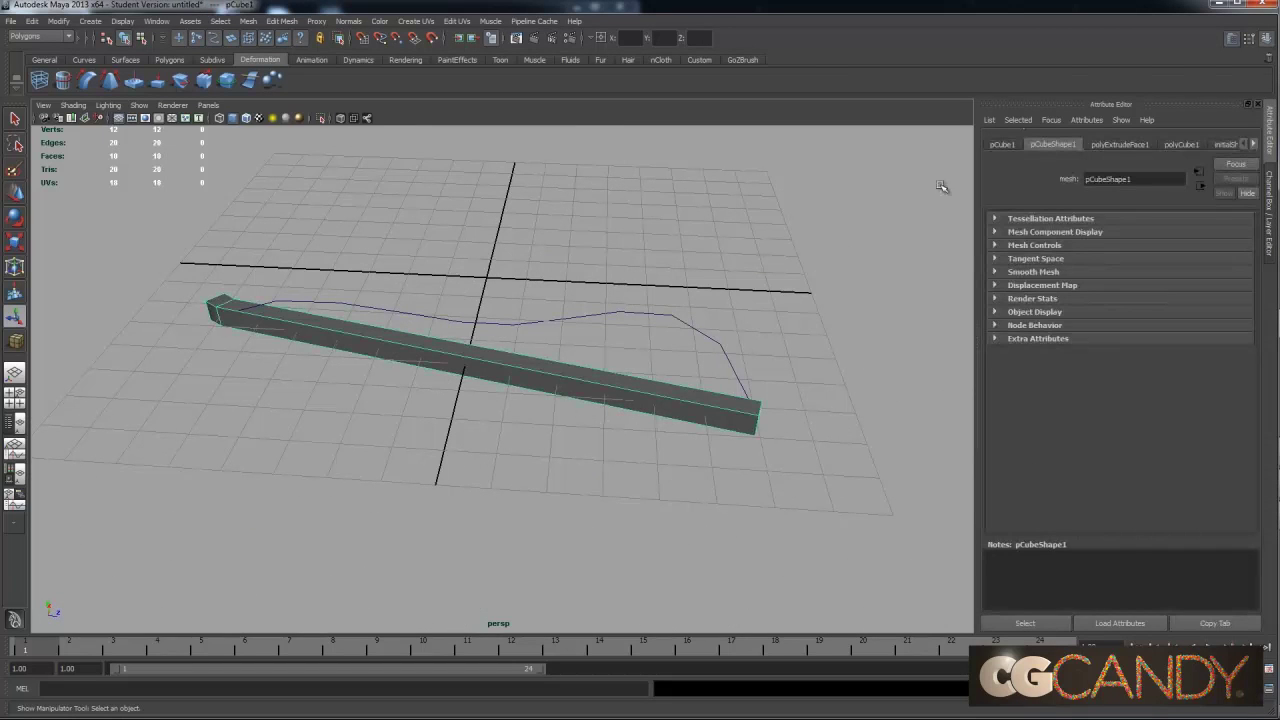
left_click(1265, 39)
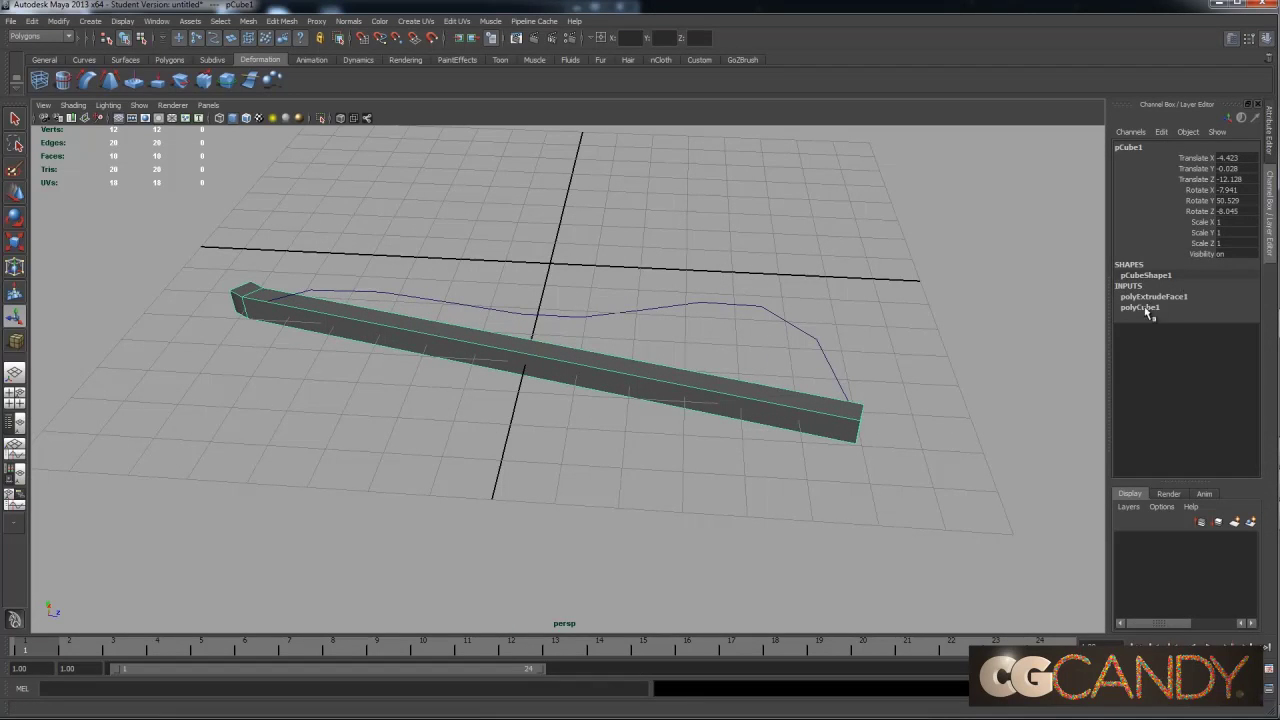
right_click_drag(803, 337, 1063, 297, "alt")
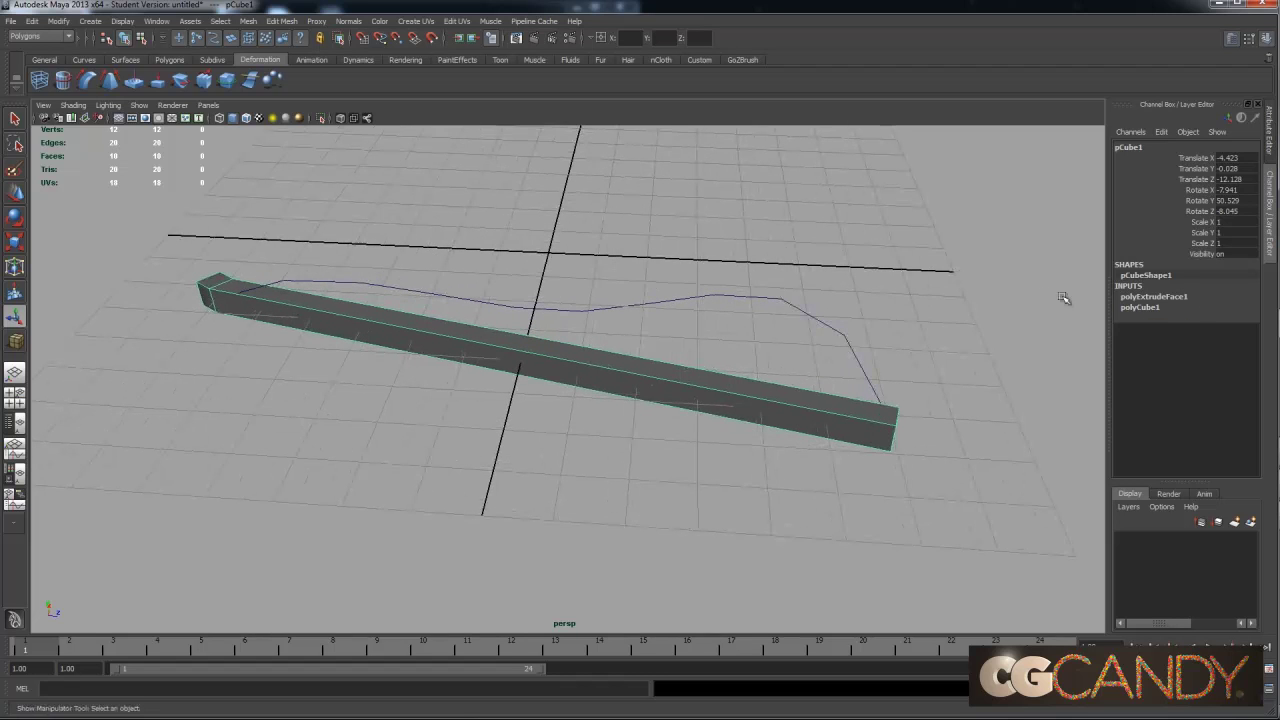
left_click(1160, 297)
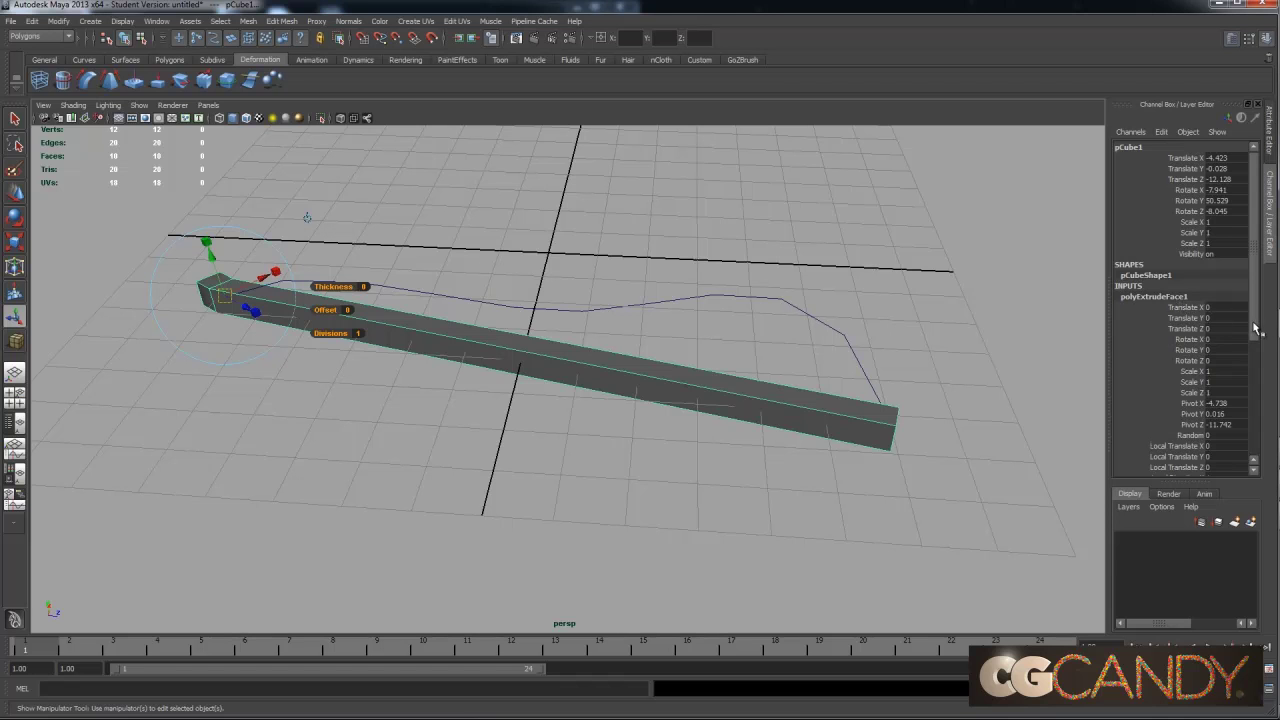
left_click_drag(1256, 330, 1263, 442)
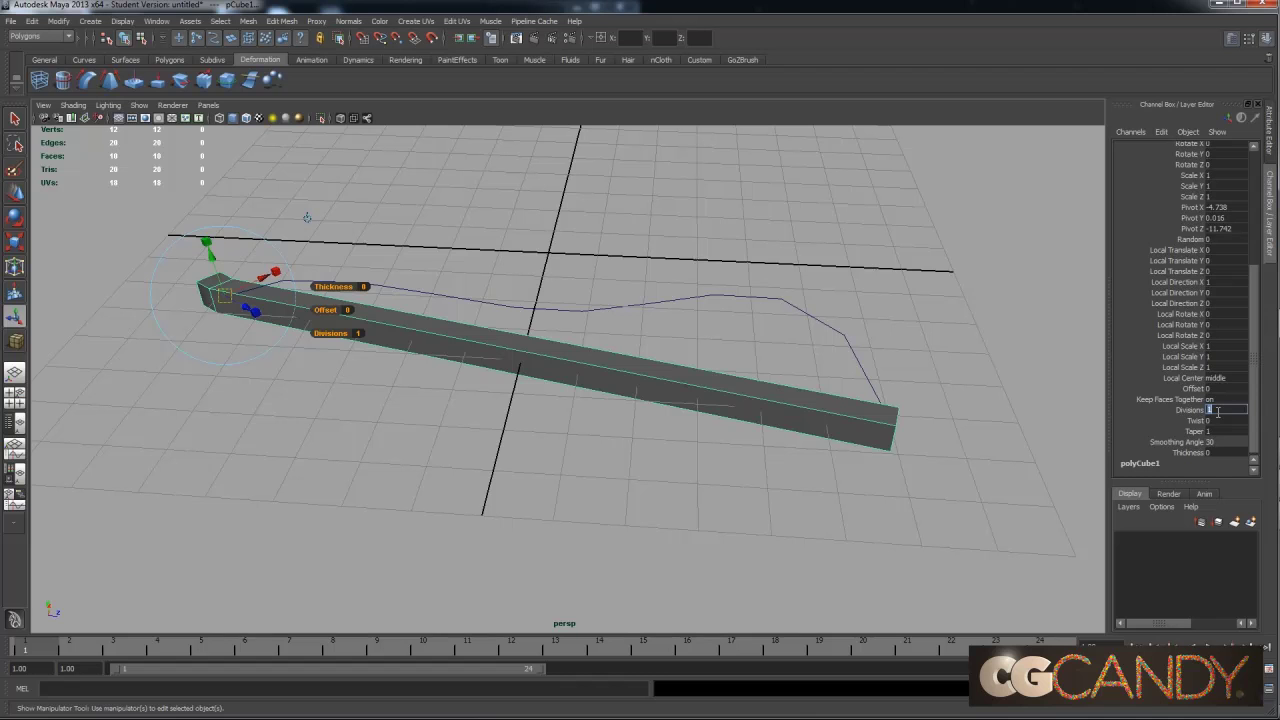
Commit 20 extrude divisions so the bar bends into an S-shaped tube along the curve.
key("Return")
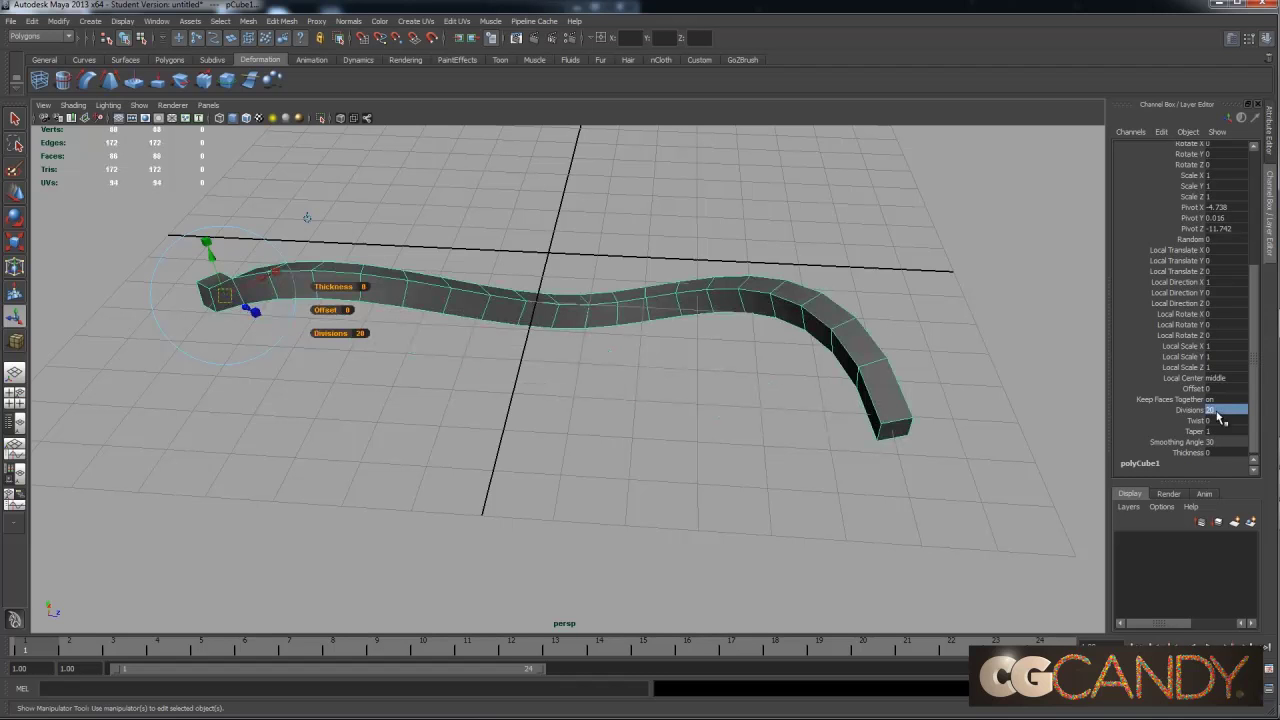
left_click_drag(651, 366, 637, 343, "alt")
key("w")
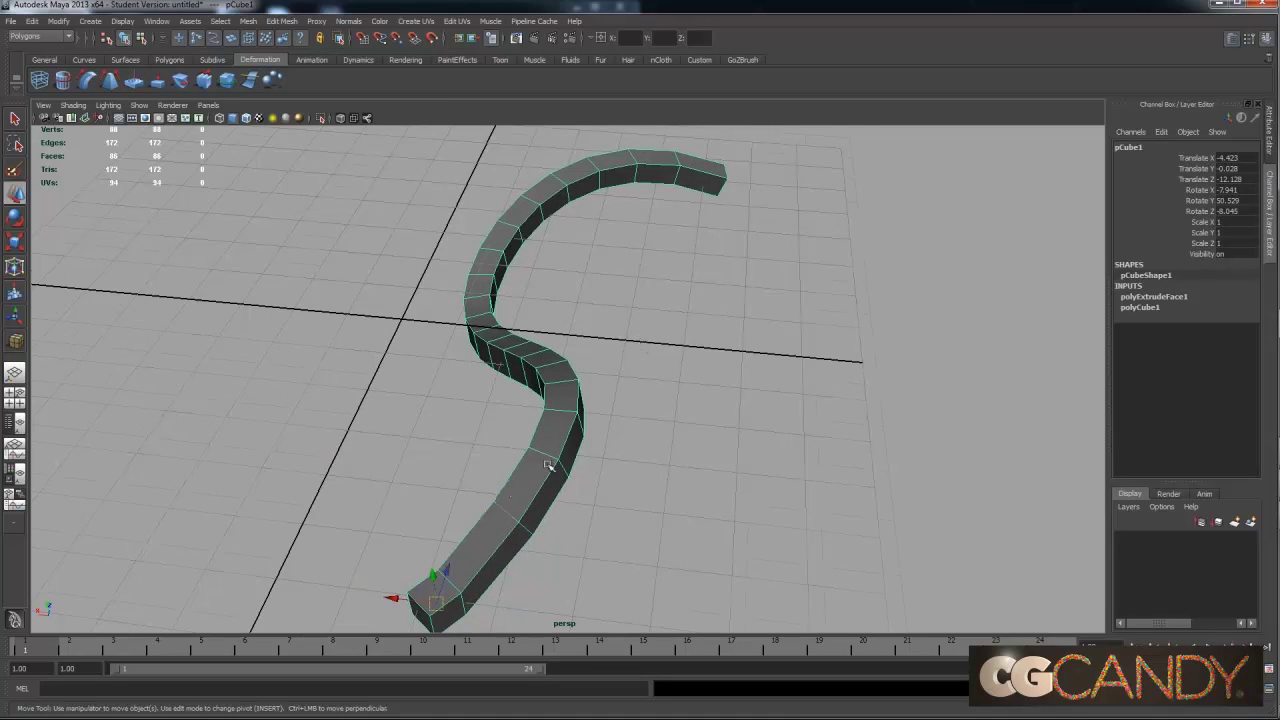
left_click_drag(507, 503, 560, 415, "alt")
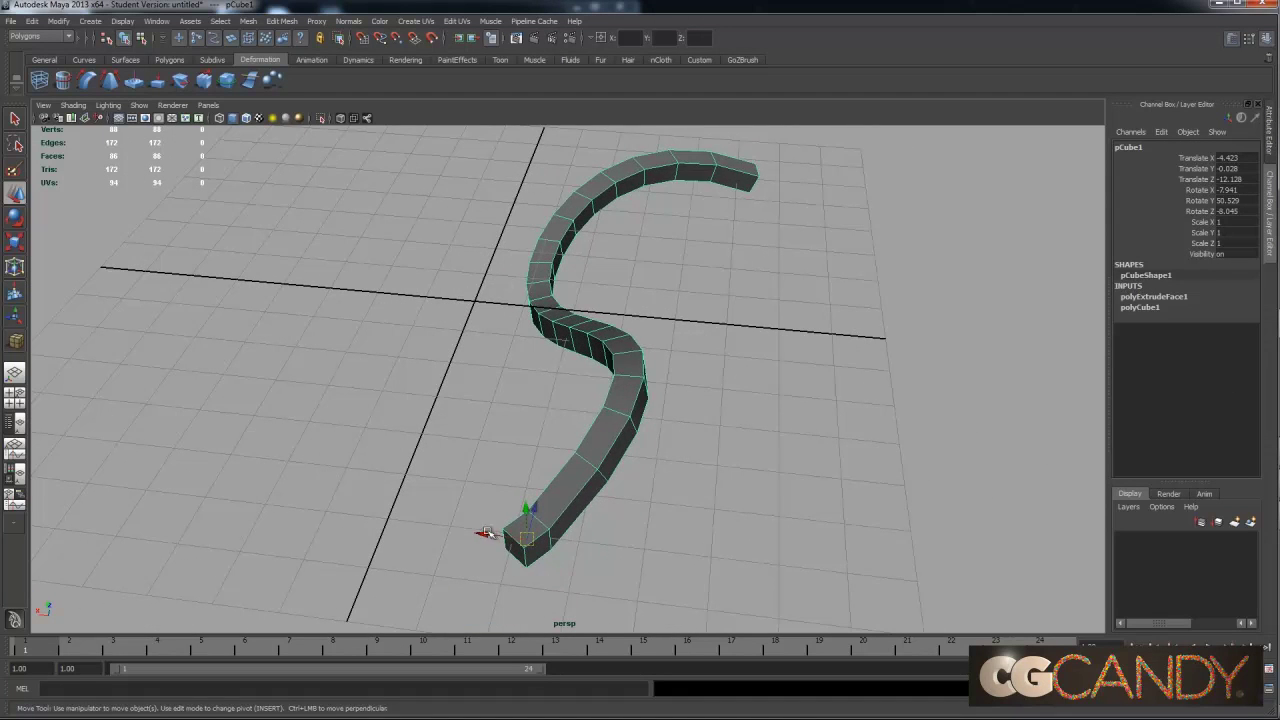
Slide the tube sideways along X, undoing one move and redoing it.
left_click_drag(484, 533, 309, 529)
left_click_drag(410, 538, 442, 533, "alt")
key("ctrl+z")
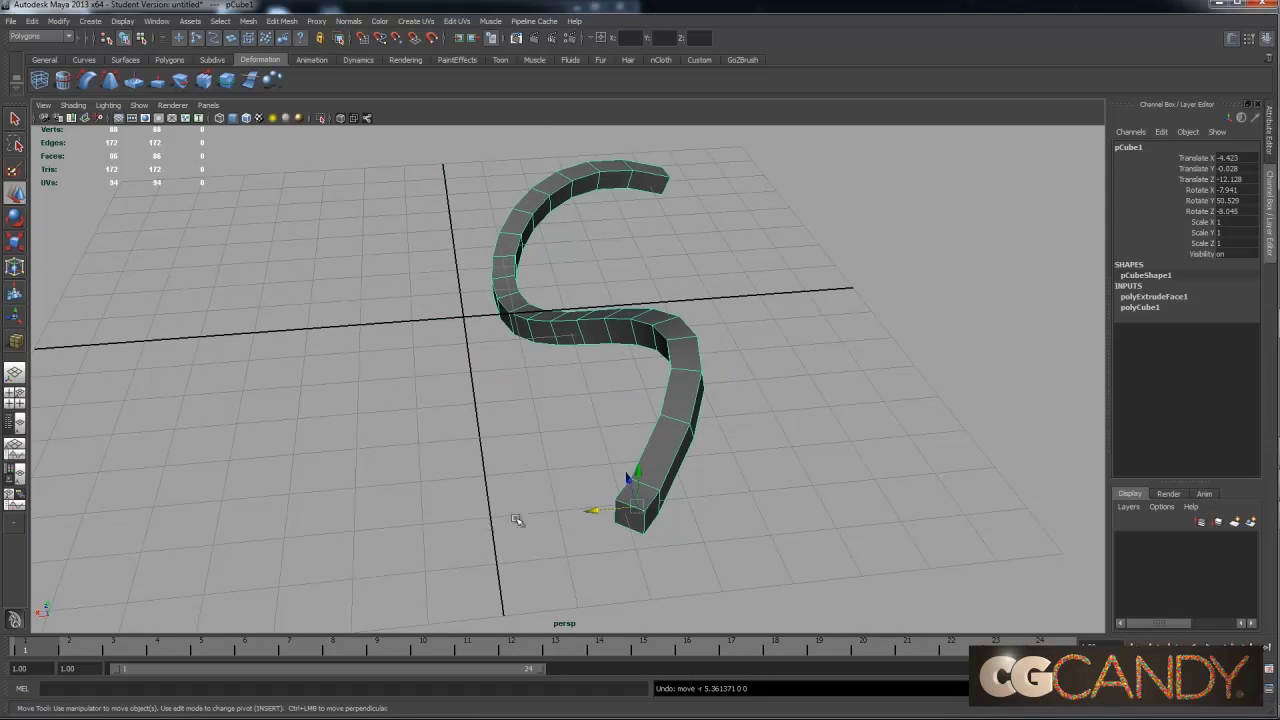
left_click_drag(591, 514, 372, 528)
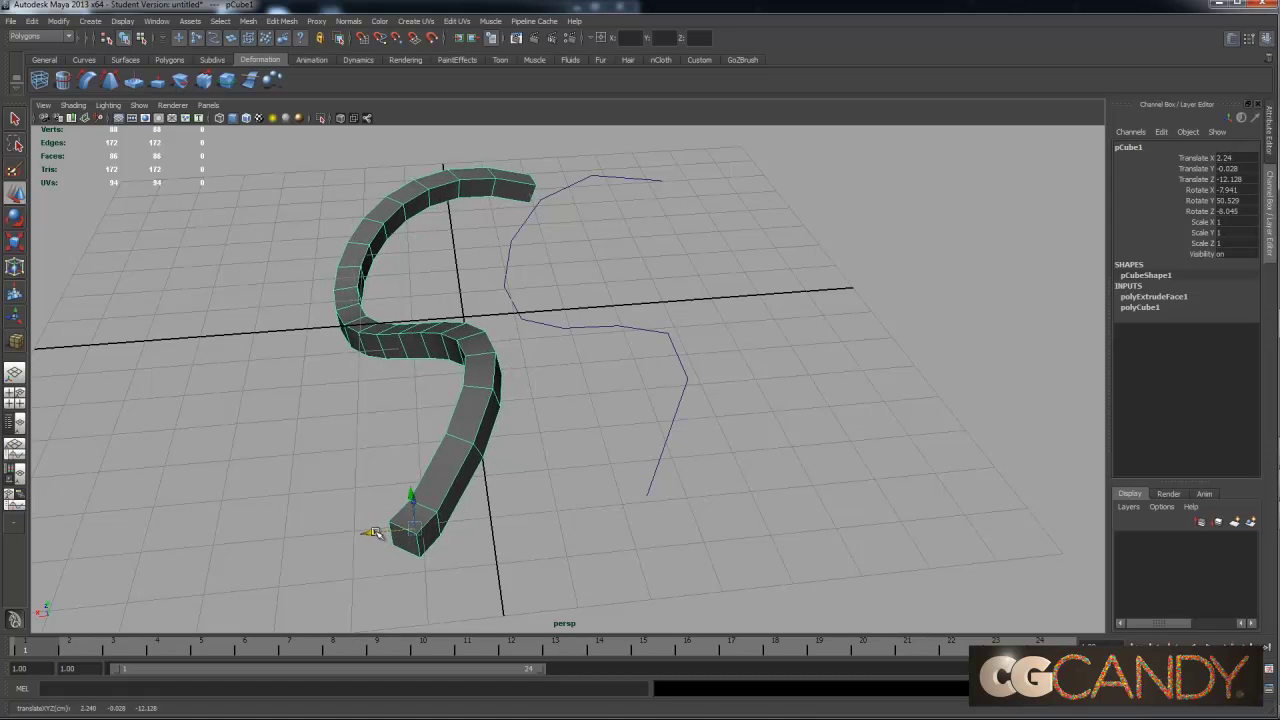
Select the curve and switch it to Control Vertex mode.
left_click(683, 392)
left_click_drag(683, 392, 749, 306, "alt")
right_click_drag(749, 296, 720, 294)
left_click_drag(720, 294, 645, 269, "alt")
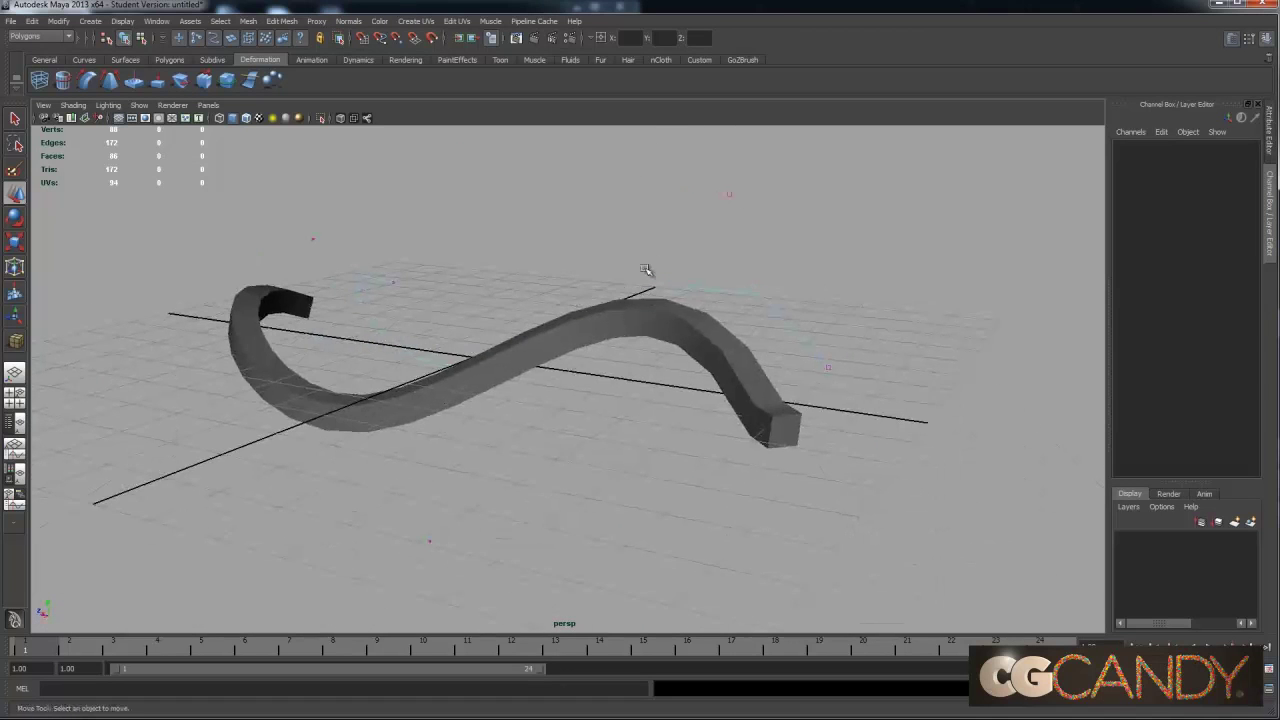
Move curve1.cv[1] up and down on Y, watching the tube follow.
left_click(735, 197)
left_click_drag(735, 197, 706, 243, "alt")
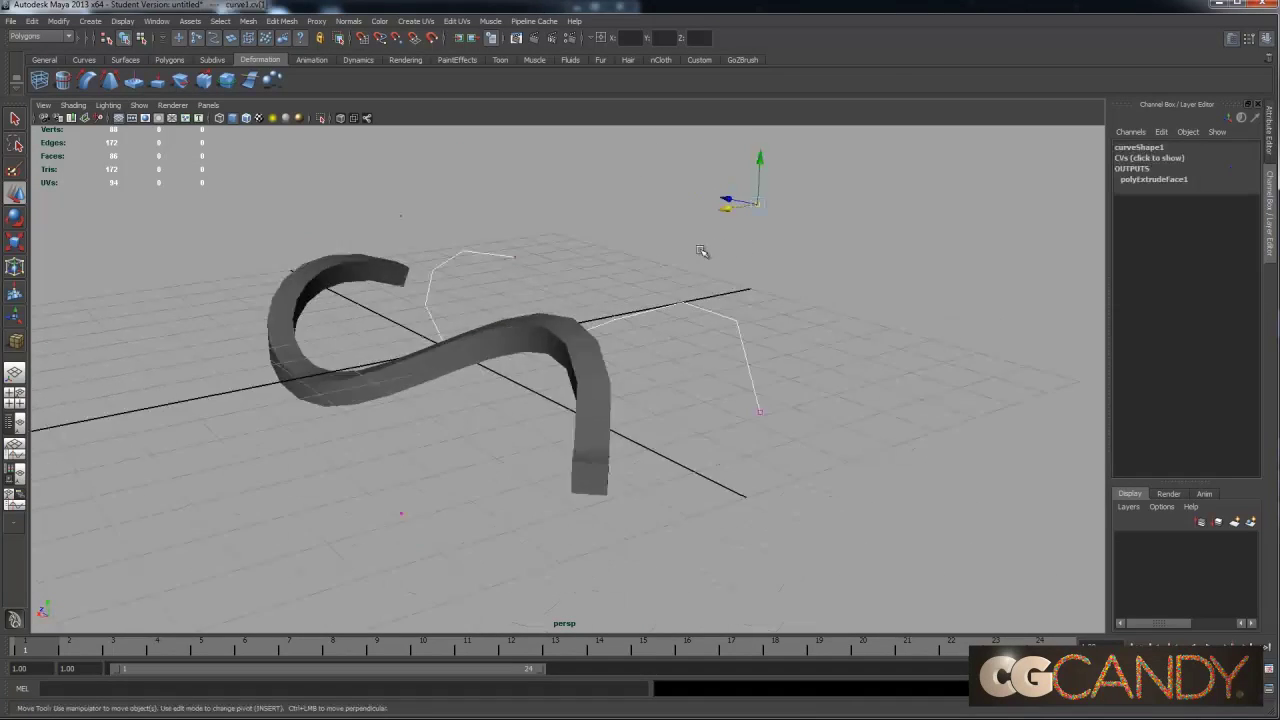
mouse_move(757, 166)
left_mouse_down()
mouse_move(757, 291)
mouse_move(760, 150)
left_mouse_up()
left_click_drag(754, 104, 757, 203)
left_click_drag(580, 359, 686, 351, "alt")
left_click(688, 350)
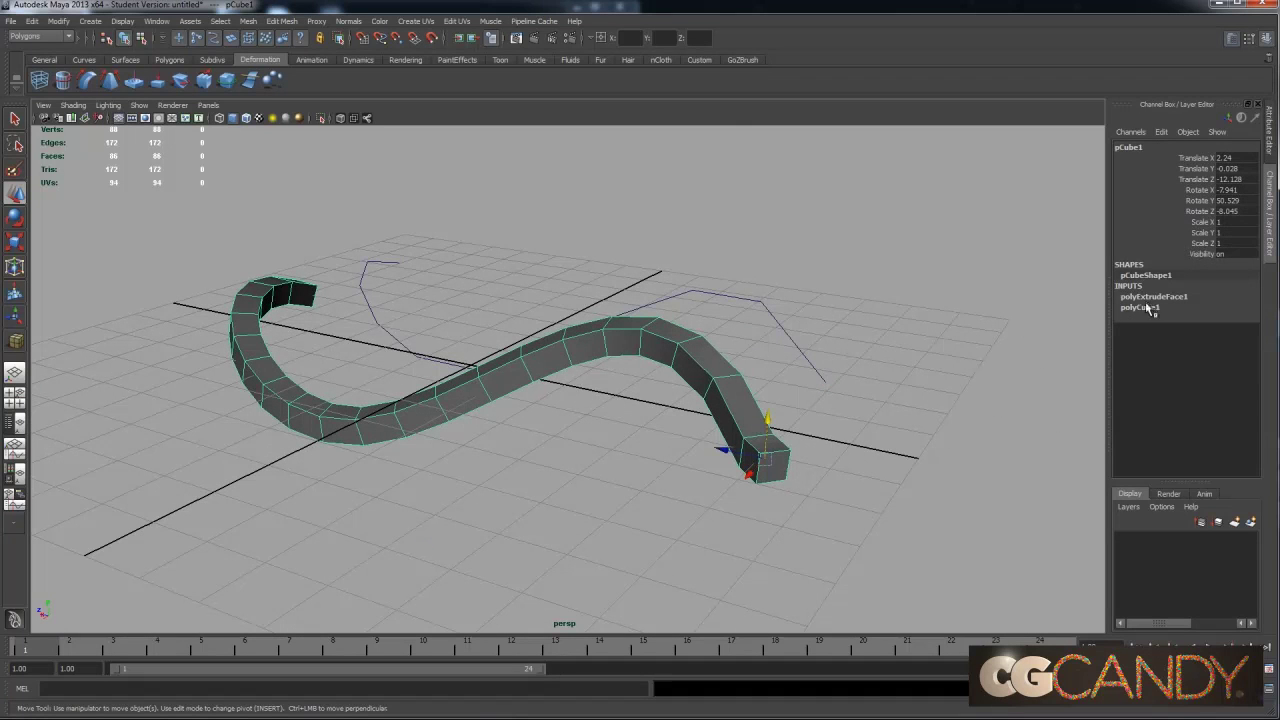
Reselect curve1.cv[1], undo a test lift, then shift it along X to hook the tube.
left_click(757, 303)
right_click_drag(766, 300, 686, 277)
left_click(734, 202)
left_click_drag(737, 165, 737, 134)
key("ctrl+z")
left_click_drag(697, 187, 771, 194)
left_click_drag(760, 254, 664, 278, "alt")
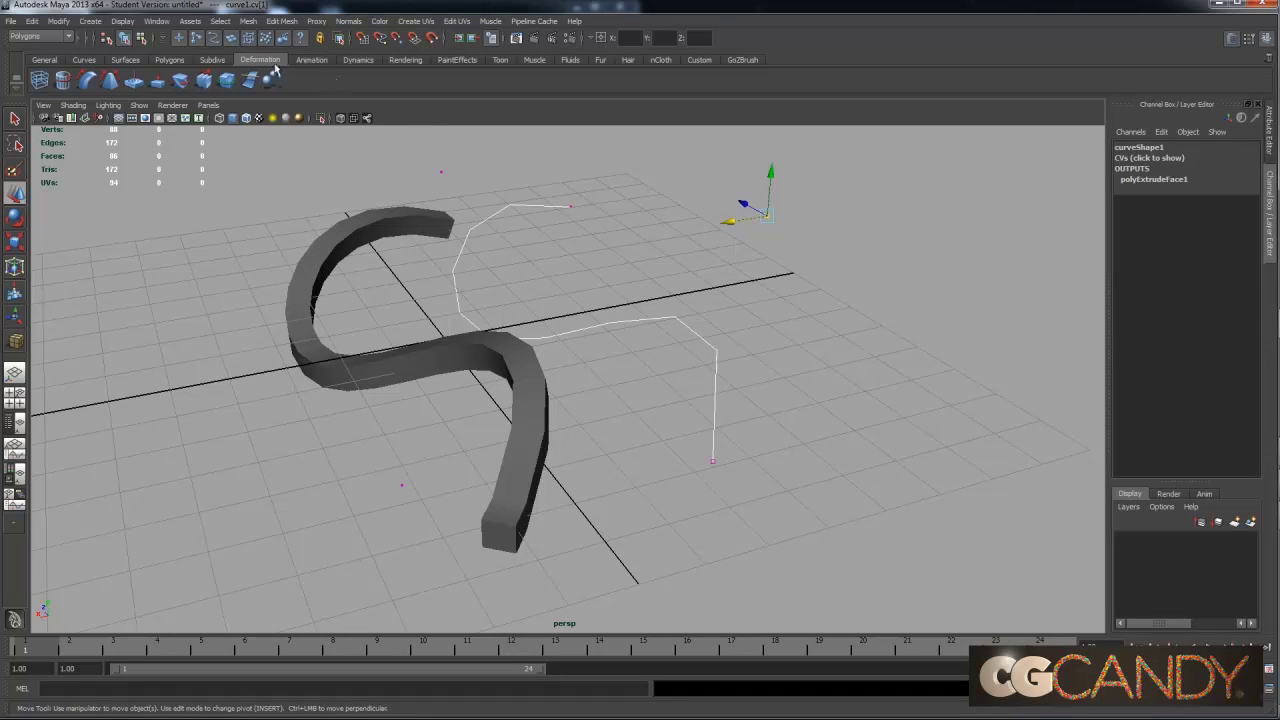
Switch to the Animation menu set and add a cluster to the first curve CV.
left_click(56, 36)
left_click(44, 50)
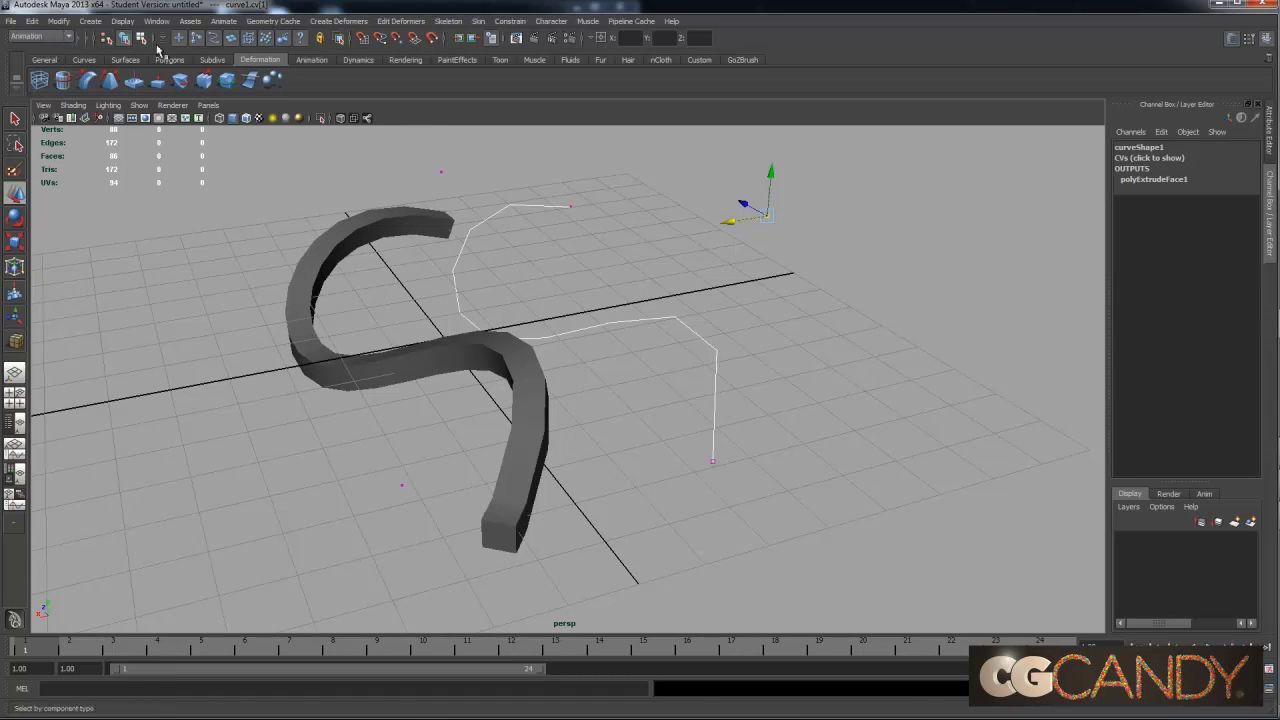
left_click(338, 21)
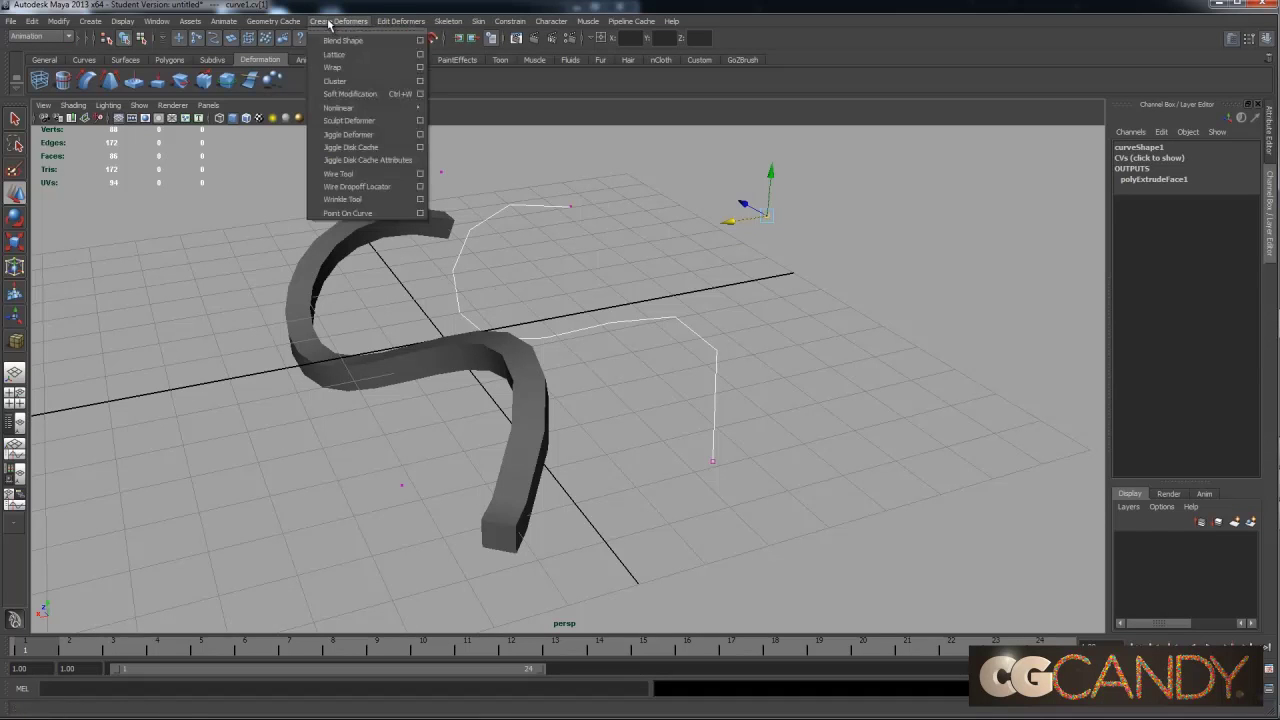
left_click(340, 81)
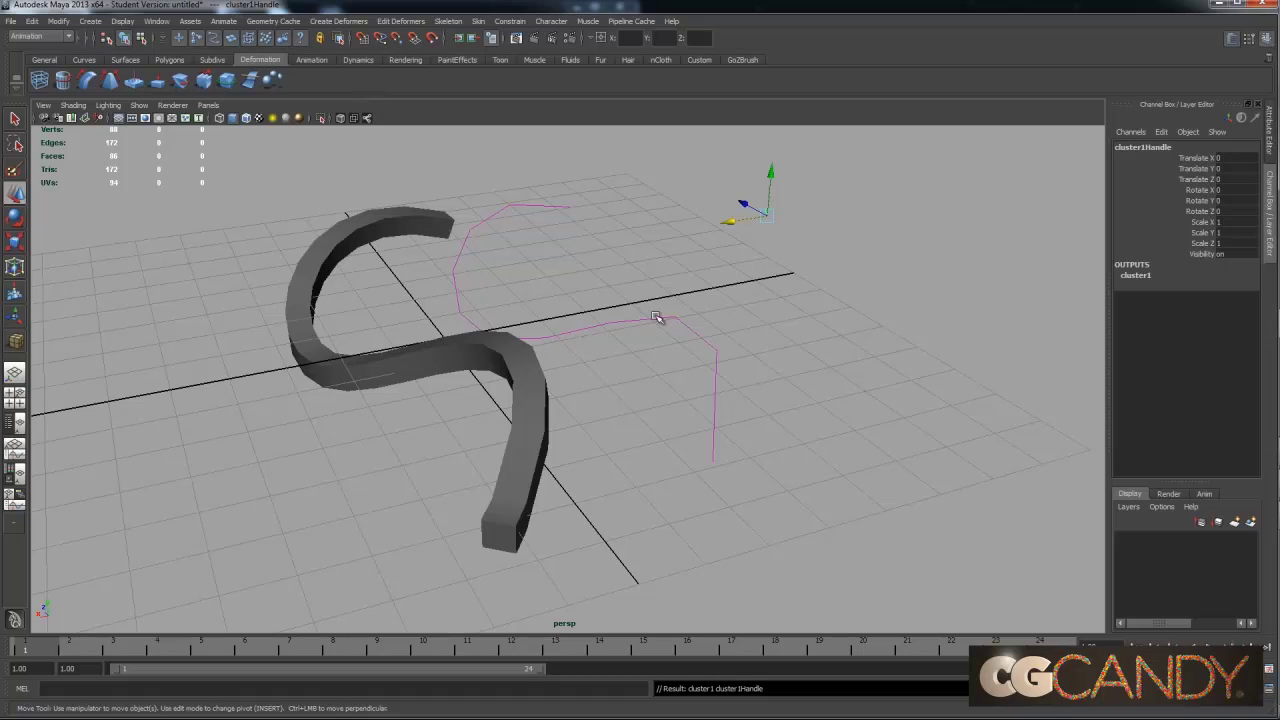
Add clusters to three more curve CVs with G, creating cluster2 through cluster4.
right_click_drag(655, 314, 618, 316)
left_click_drag(618, 316, 650, 372, "alt")
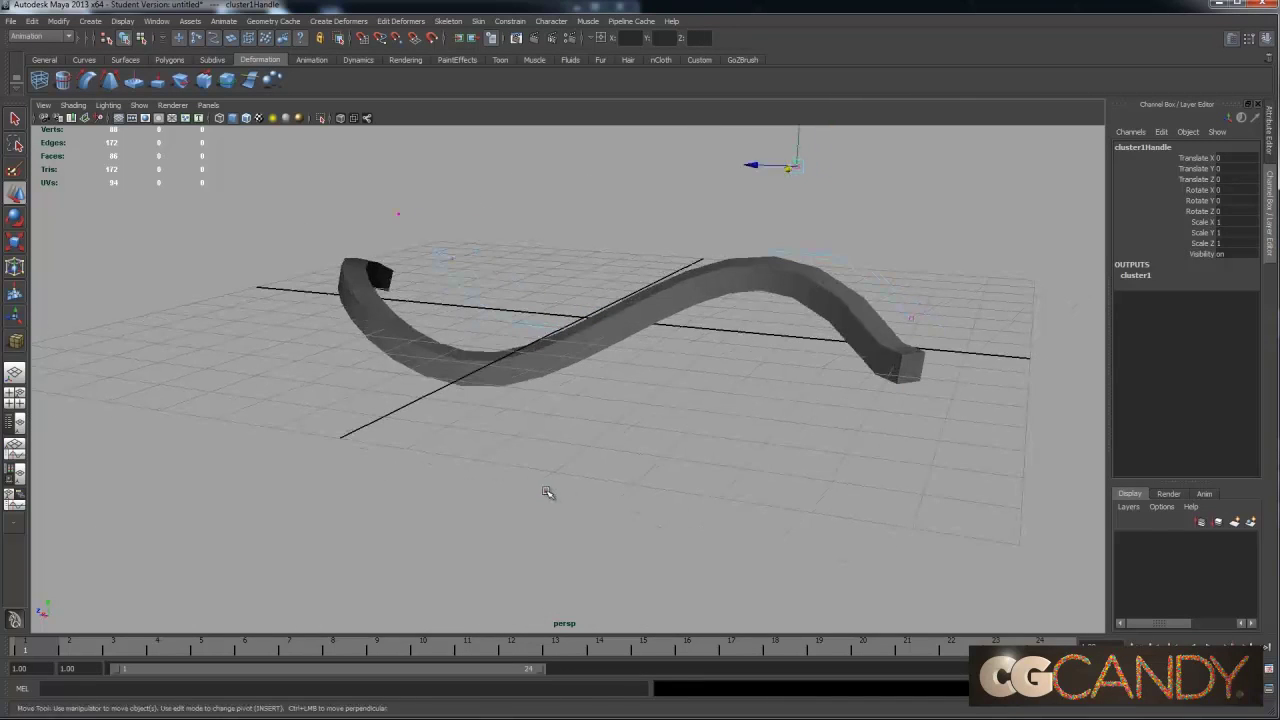
left_click(546, 494)
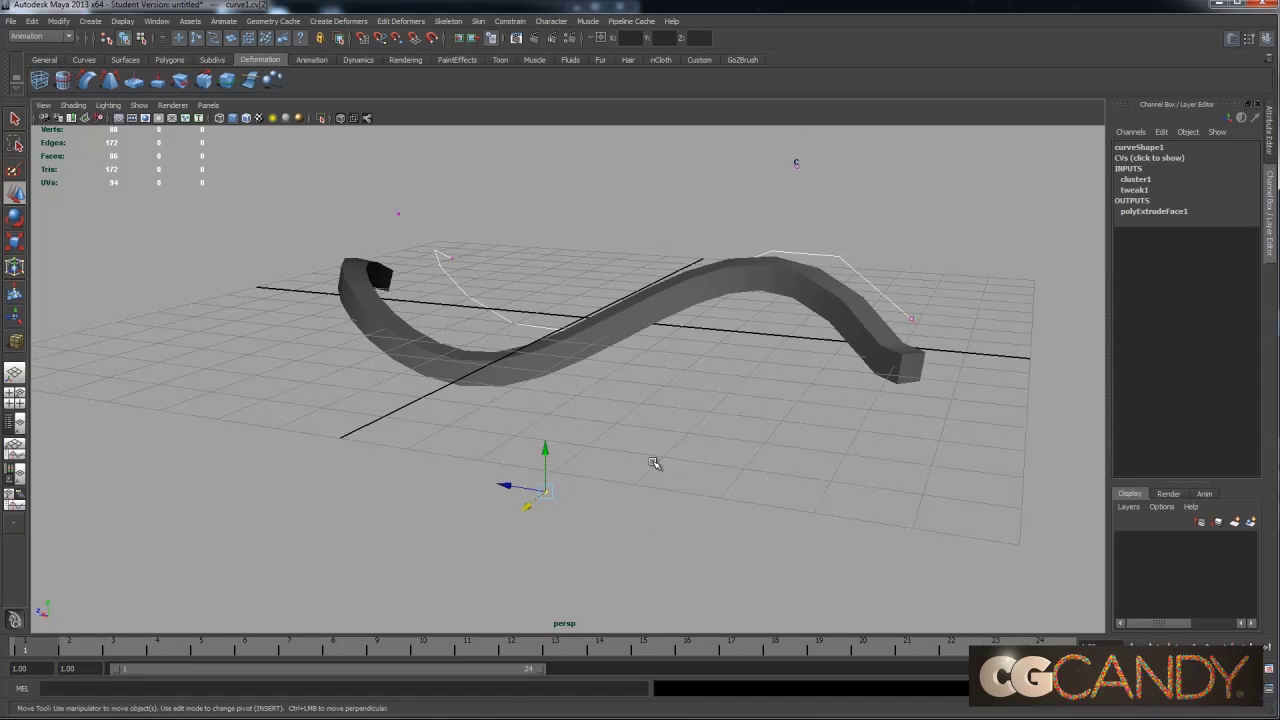
key("g")
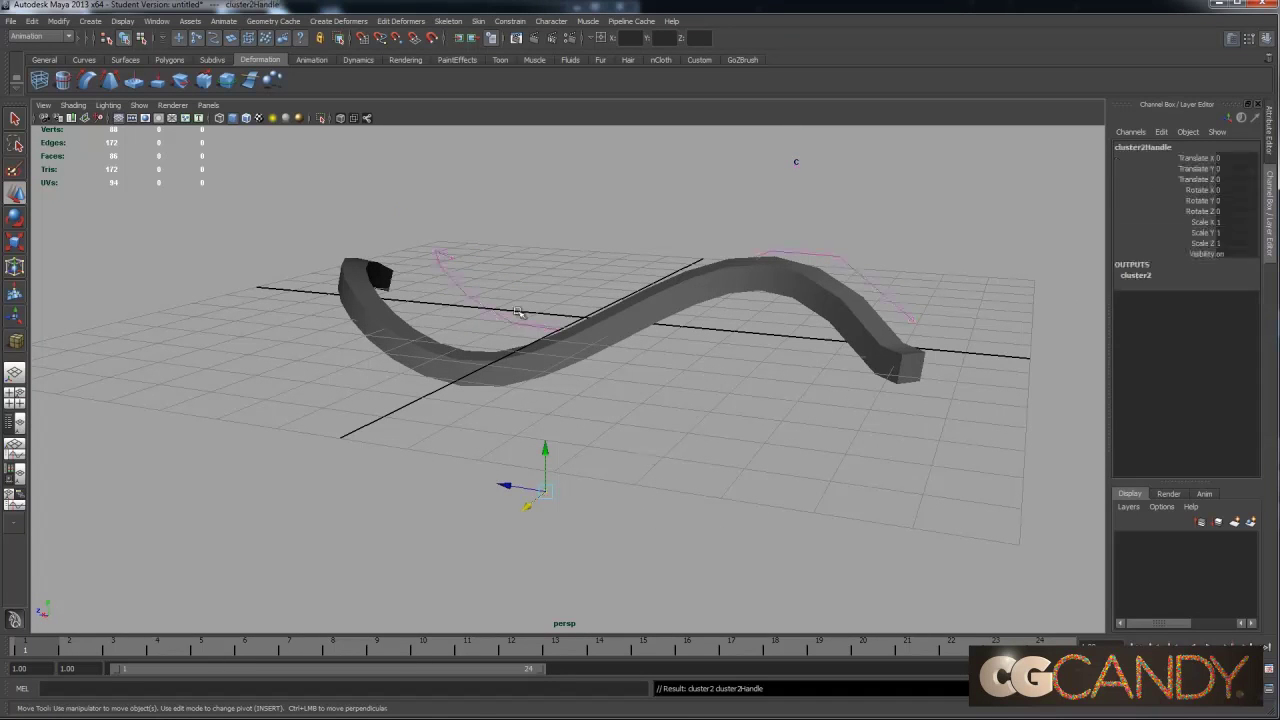
right_click_drag(444, 256, 402, 265)
left_click(399, 216)
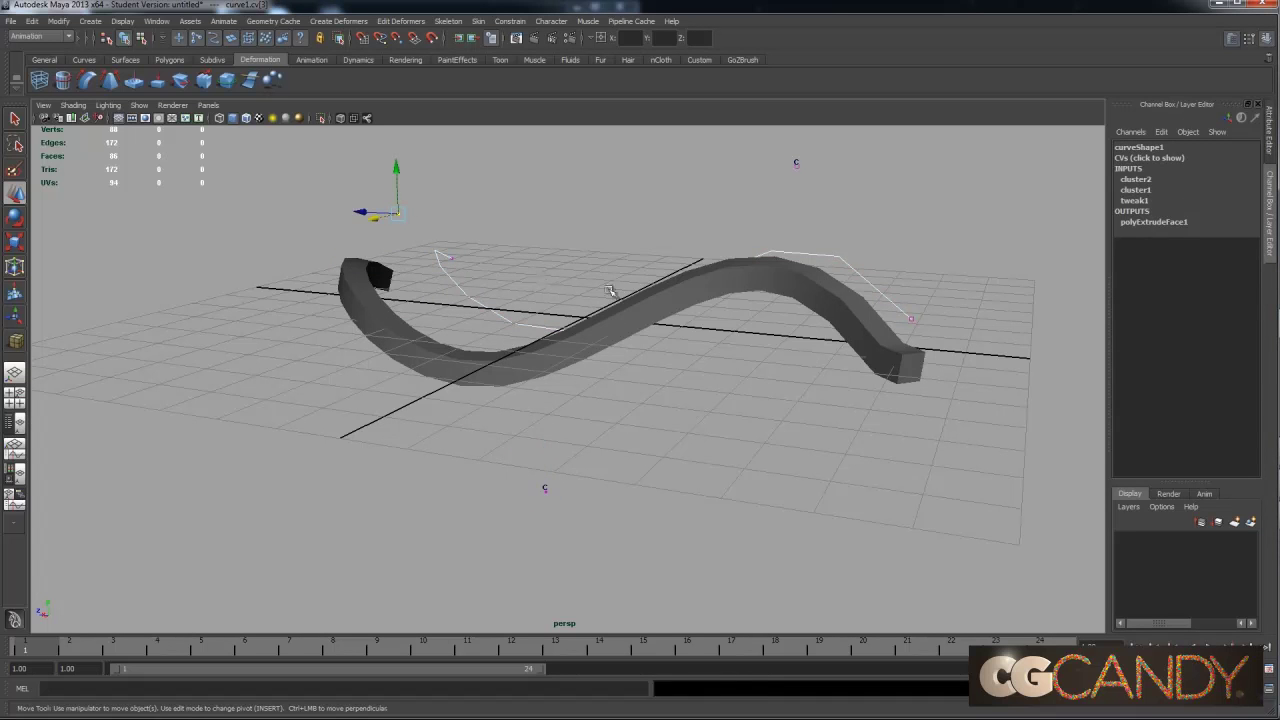
key("g")
left_click_drag(848, 363, 842, 371, "alt")
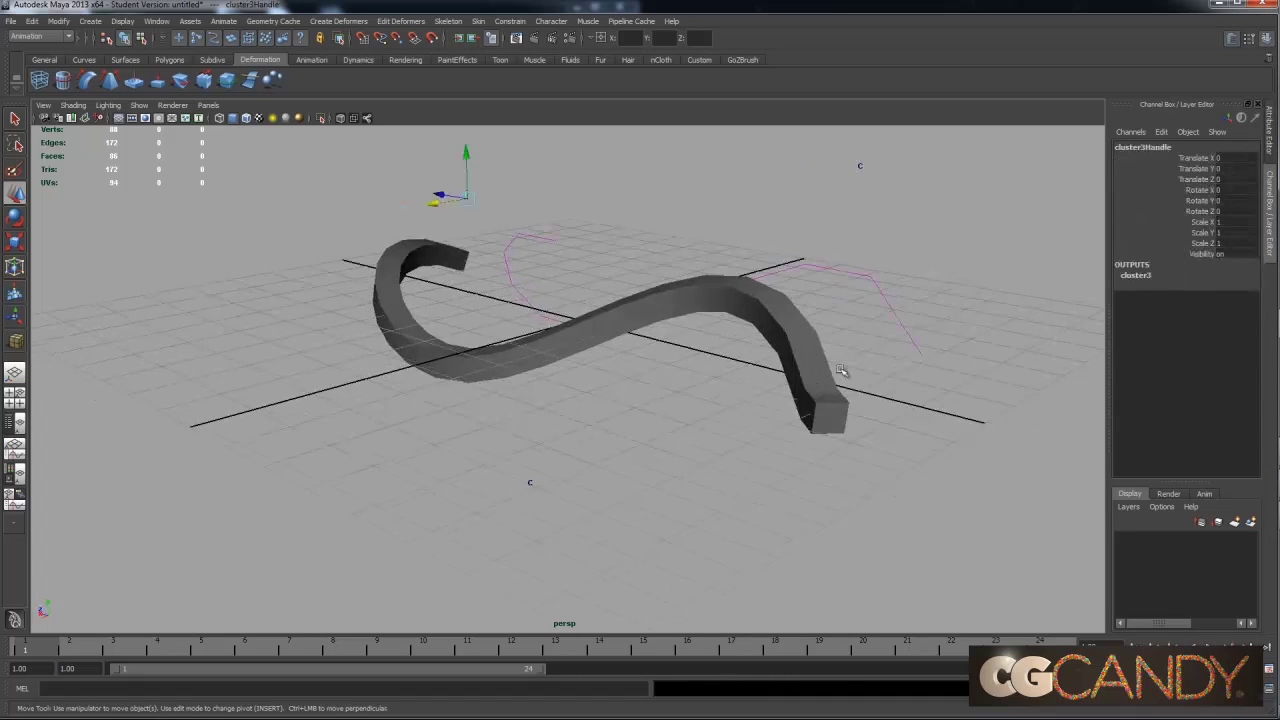
right_click_drag(920, 352, 918, 360)
left_click(921, 353)
key("g")
left_click(935, 408)
Select the first cluster handle and test-lift it to bend the tube, then undo.
left_click_drag(899, 415, 876, 365, "alt")
left_click(903, 192)
left_click_drag(890, 250, 676, 237, "alt")
mouse_move(676, 183)
left_mouse_down()
mouse_move(676, 128)
mouse_move(676, 185)
left_mouse_up()
left_click_drag(627, 244, 716, 137, "alt")
key("ctrl+z")
left_click_drag(737, 237, 567, 336, "alt")
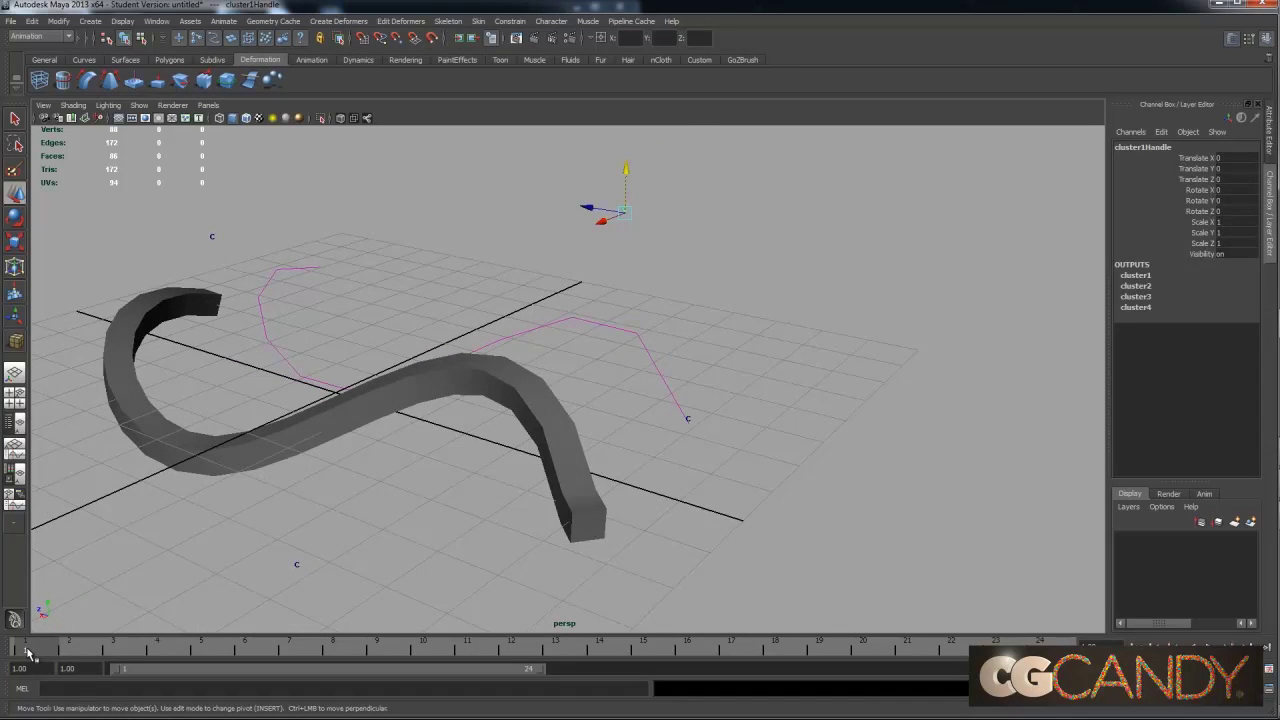
Key the first cluster, lower it at a later frame, then key cluster2Handle lowered on Y.
key("s")
left_click_drag(28, 652, 1041, 632)
left_click_drag(631, 173, 627, 291)
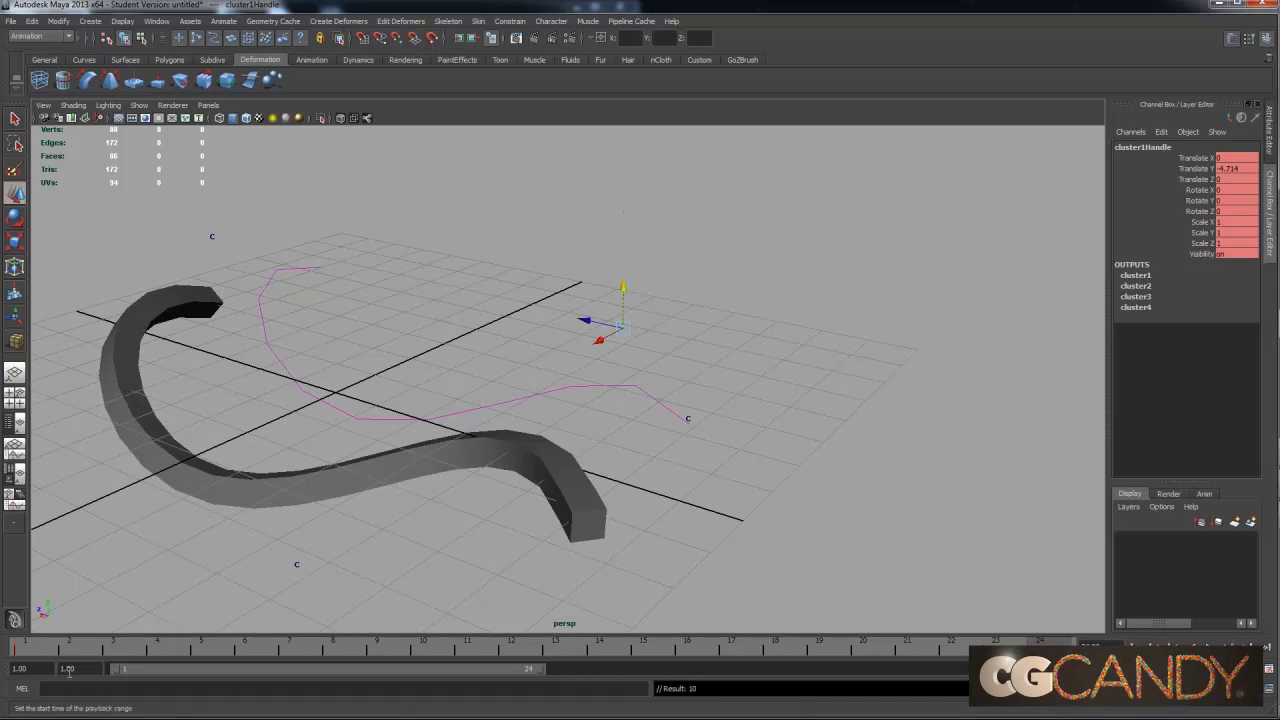
left_click(26, 646)
left_click(298, 562)
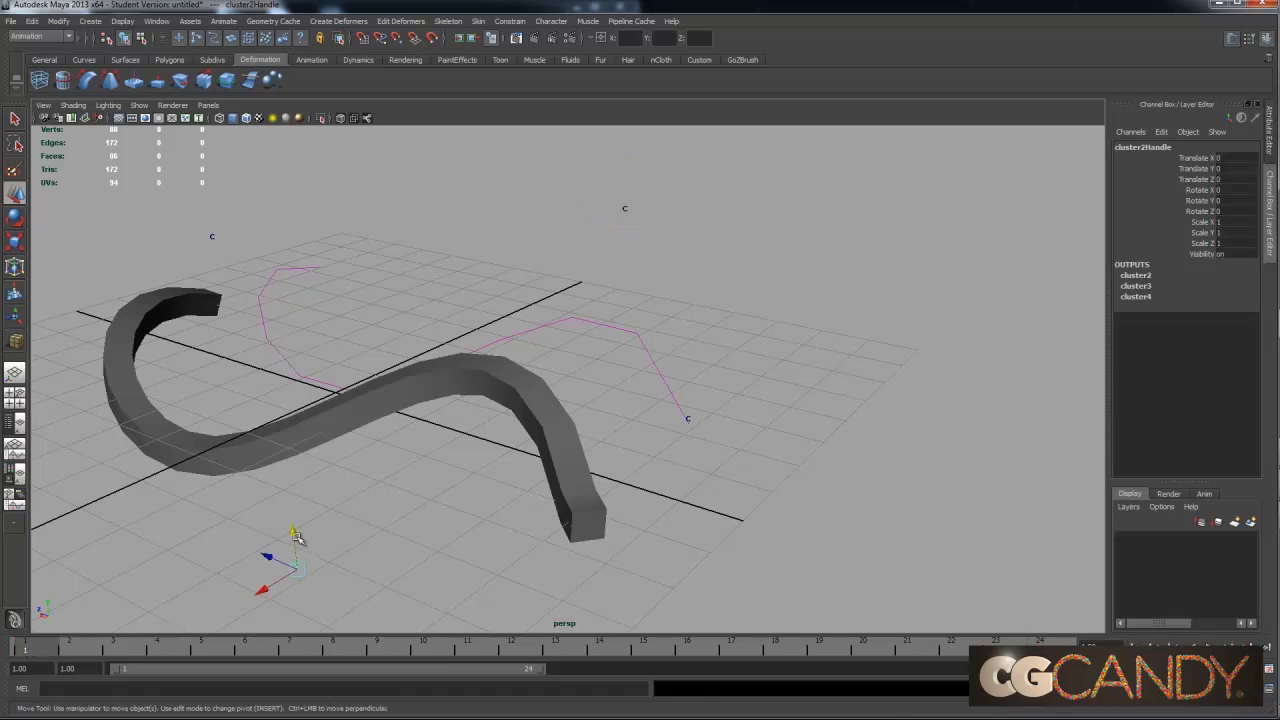
left_click_drag(293, 531, 297, 432)
key("s")
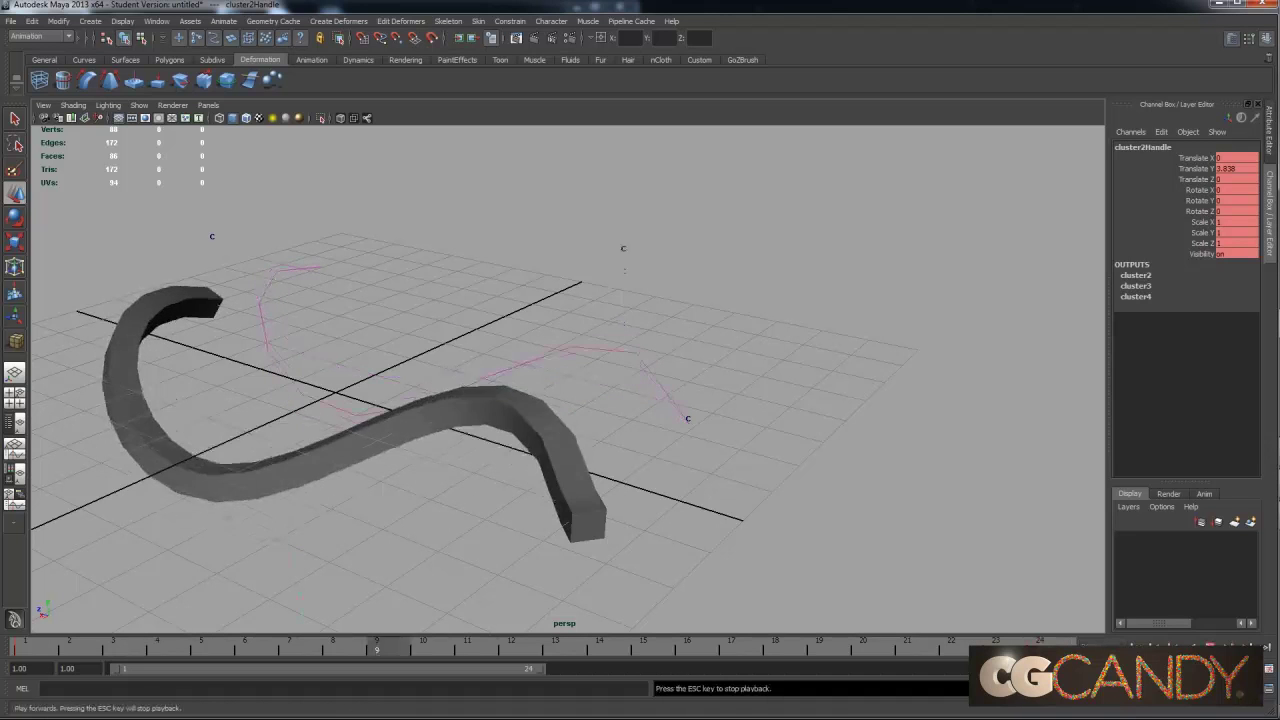
Orbit around the tube to a side-on view while the animation plays.
left_click_drag(812, 497, 850, 459, "alt")
right_click_drag(850, 459, 851, 474, "alt")
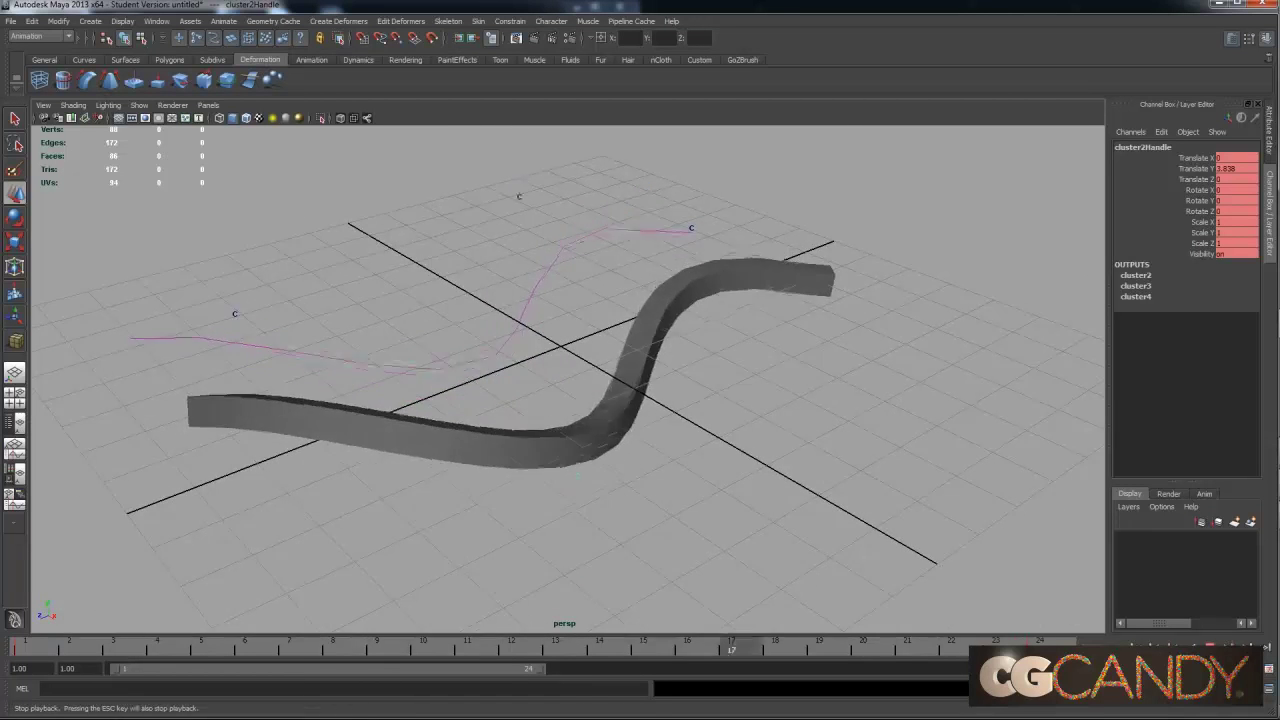
left_click_drag(860, 480, 803, 474, "alt")
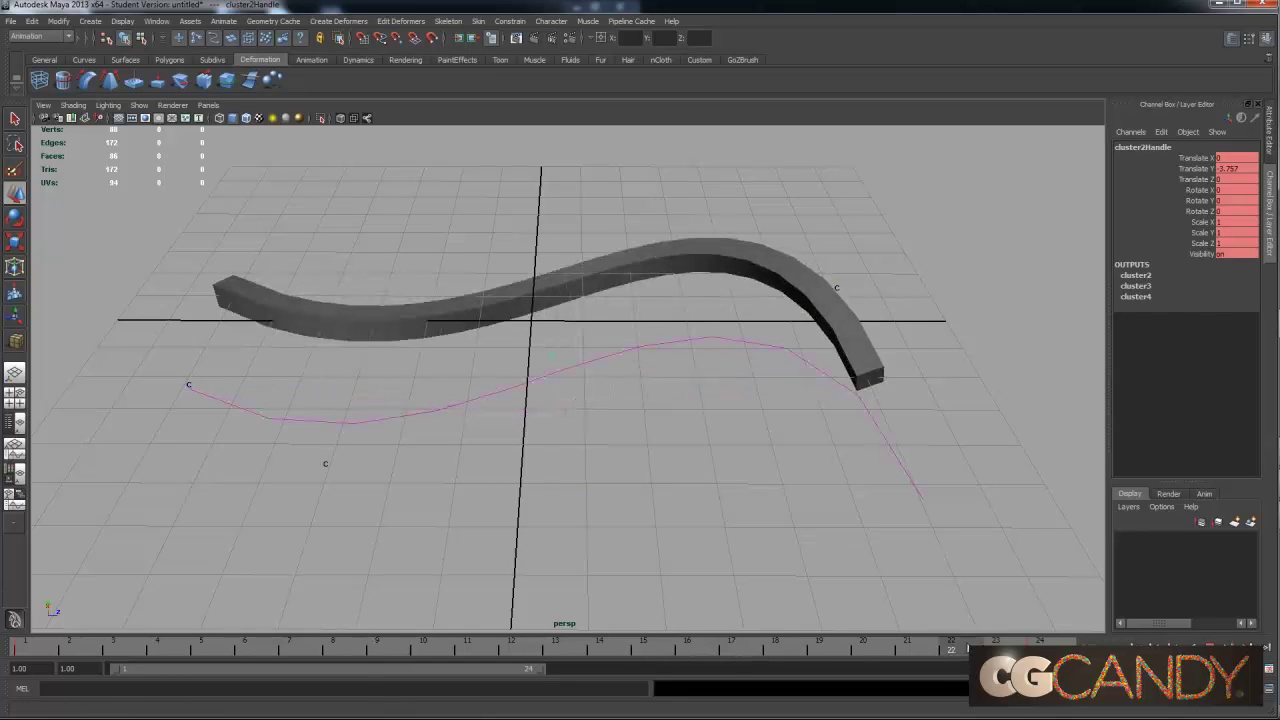
With the Move tool active, select the fourth cluster handle and then the curve, orbiting for a clearer angle.
key("w")
left_click_drag(760, 520, 853, 477, "alt")
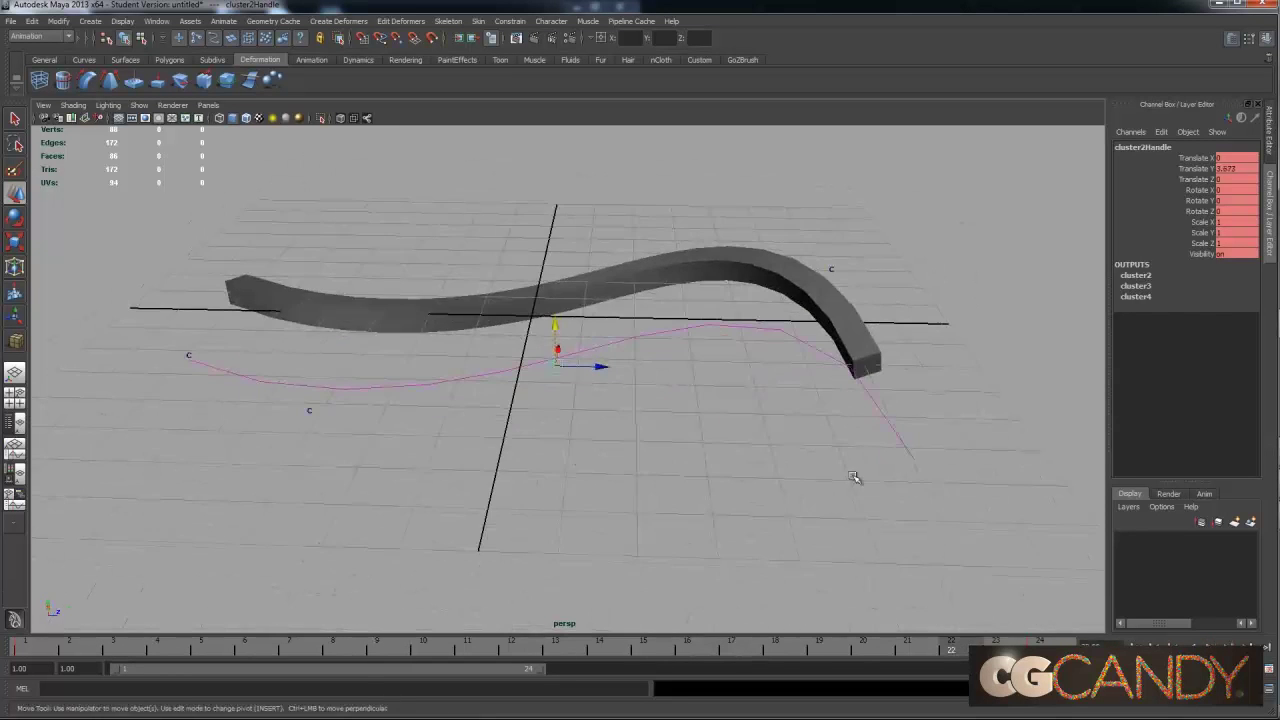
left_click(192, 357)
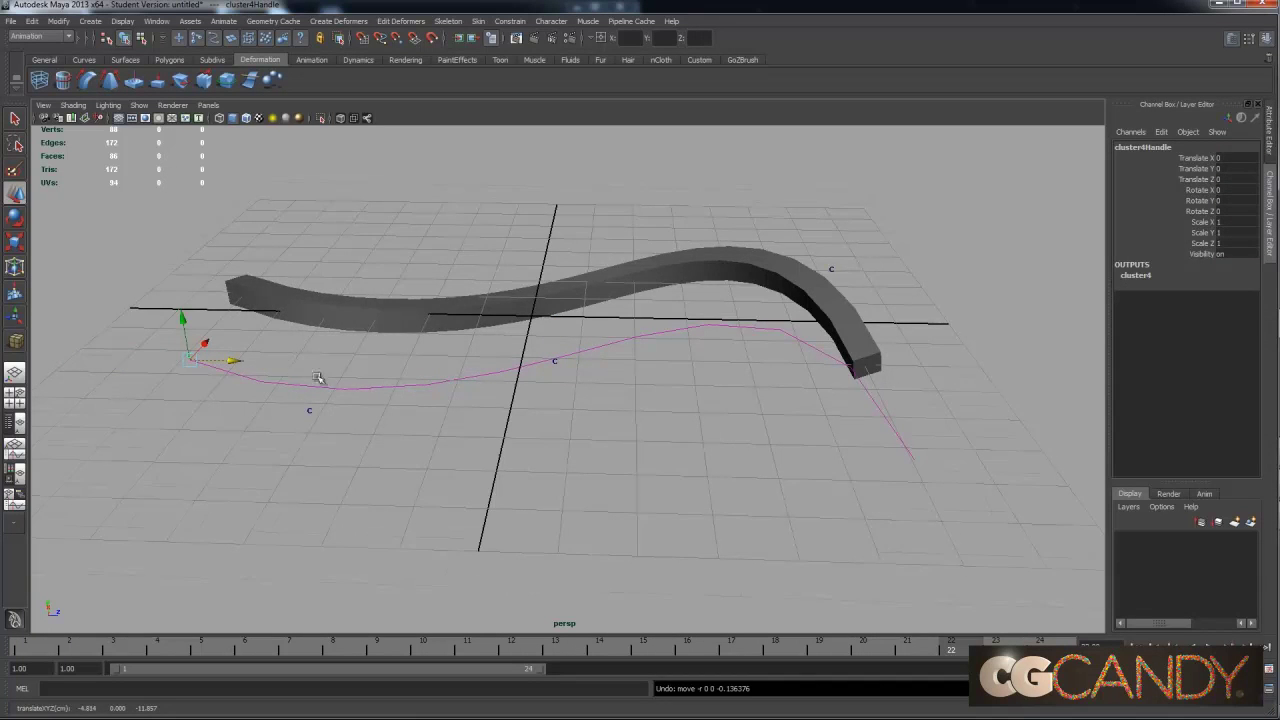
left_click_drag(317, 377, 420, 360, "alt")
left_click_drag(1030, 365, 701, 338, "alt")
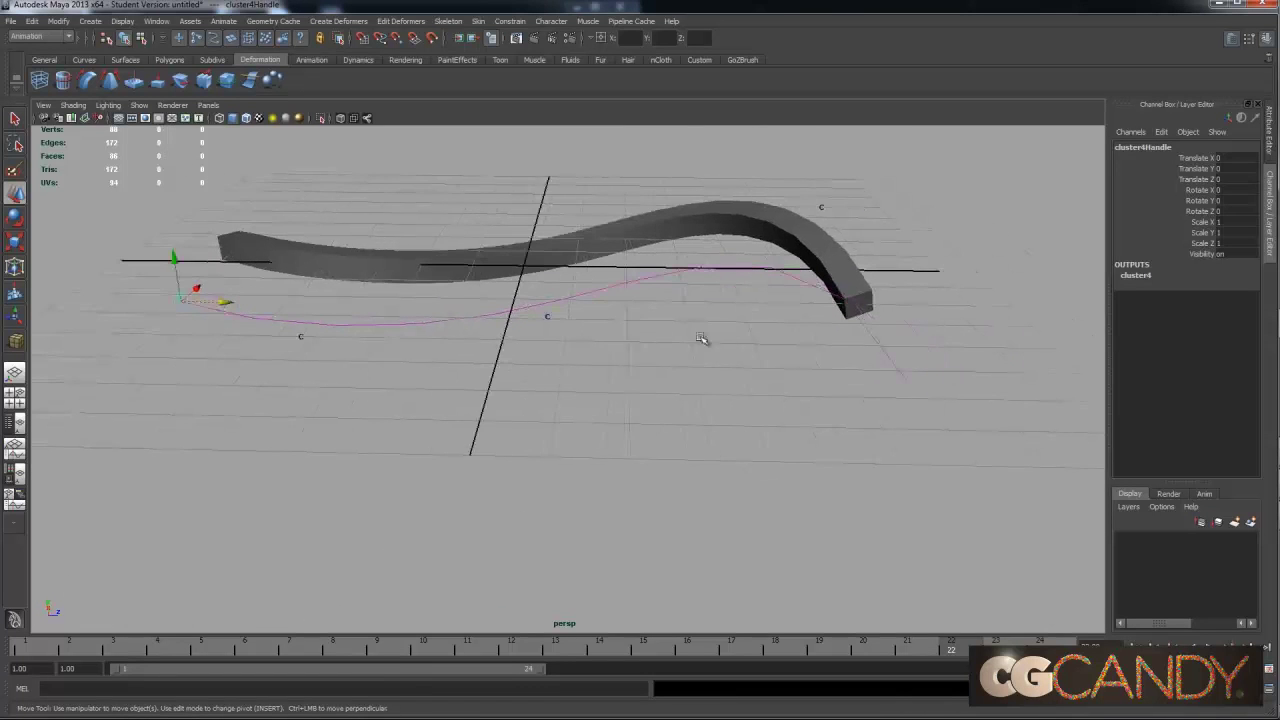
left_click(916, 371)
left_click_drag(906, 374, 965, 402, "alt")
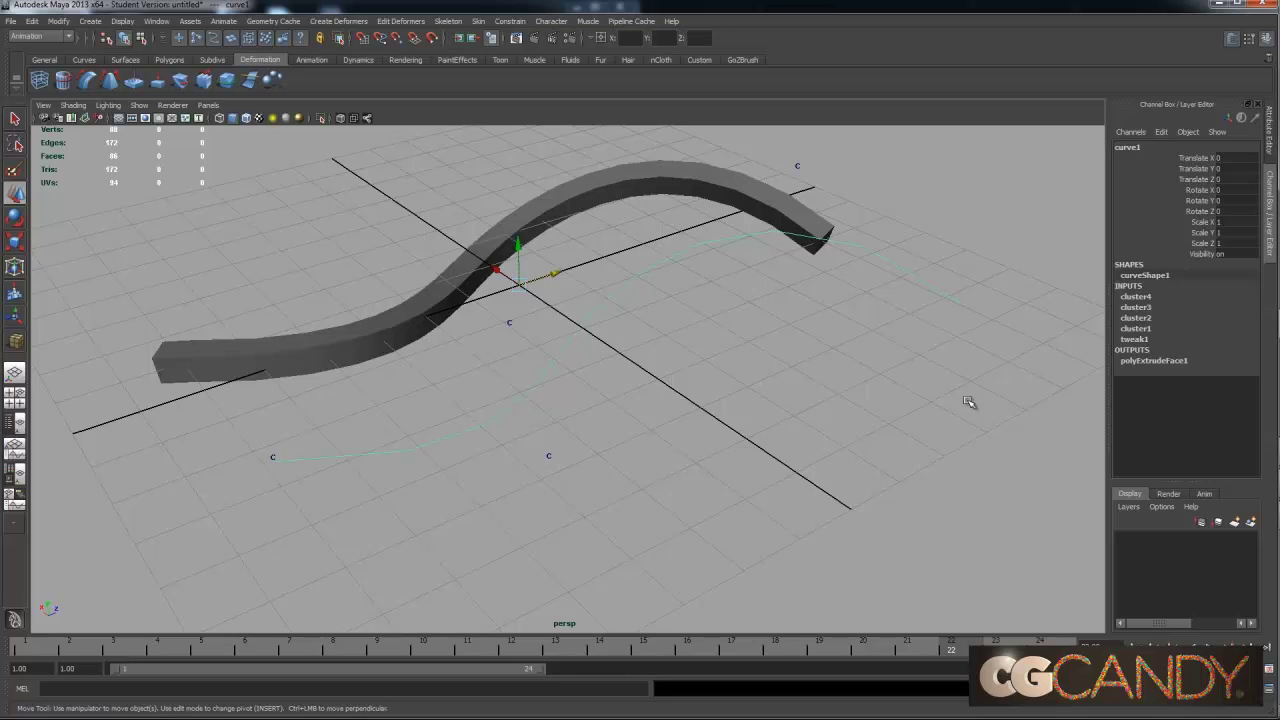
Drag the second cluster to bend the tube, undo that move, and select the end cluster.
left_click(507, 320)
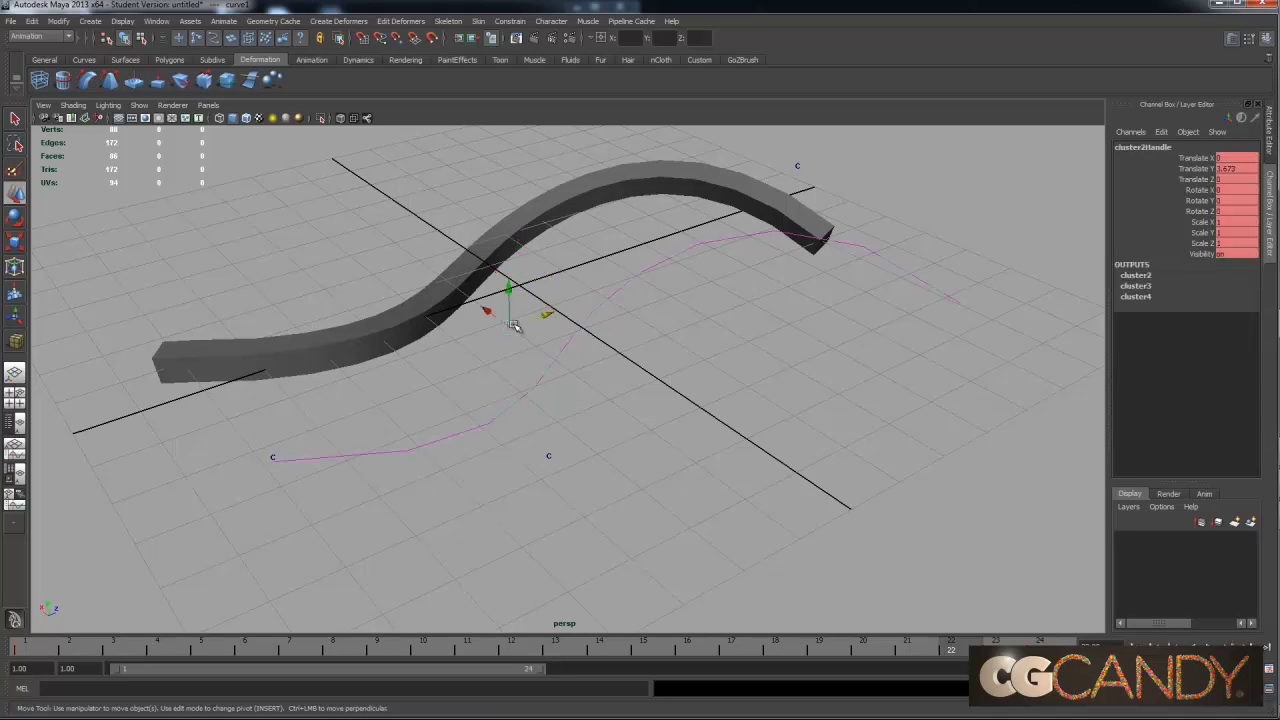
left_click_drag(484, 303, 498, 428)
key("ctrl+z")
left_click(414, 456)
Delete the old tube mesh pCube1.
left_click(449, 340)
key("ctrl+z")
left_click(489, 308)
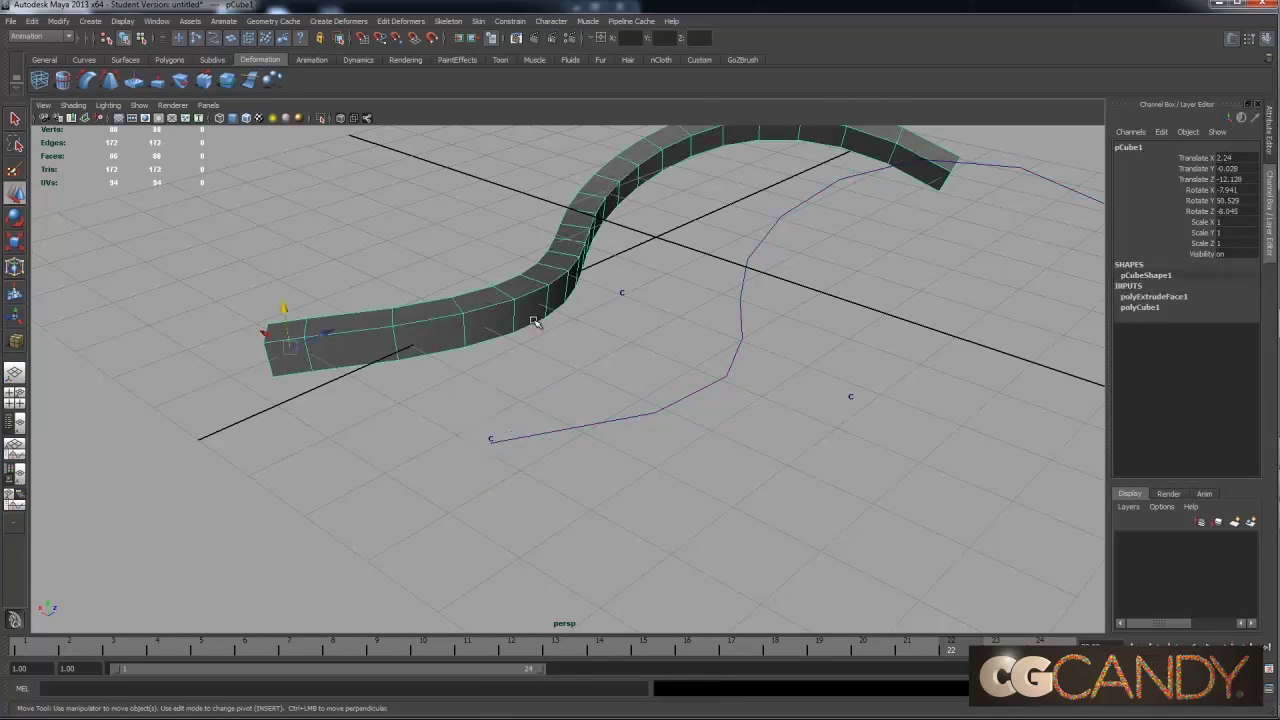
key("Delete")
Create a new polygon cube on the grid and rotate it to a new orientation.
left_click(90, 21)
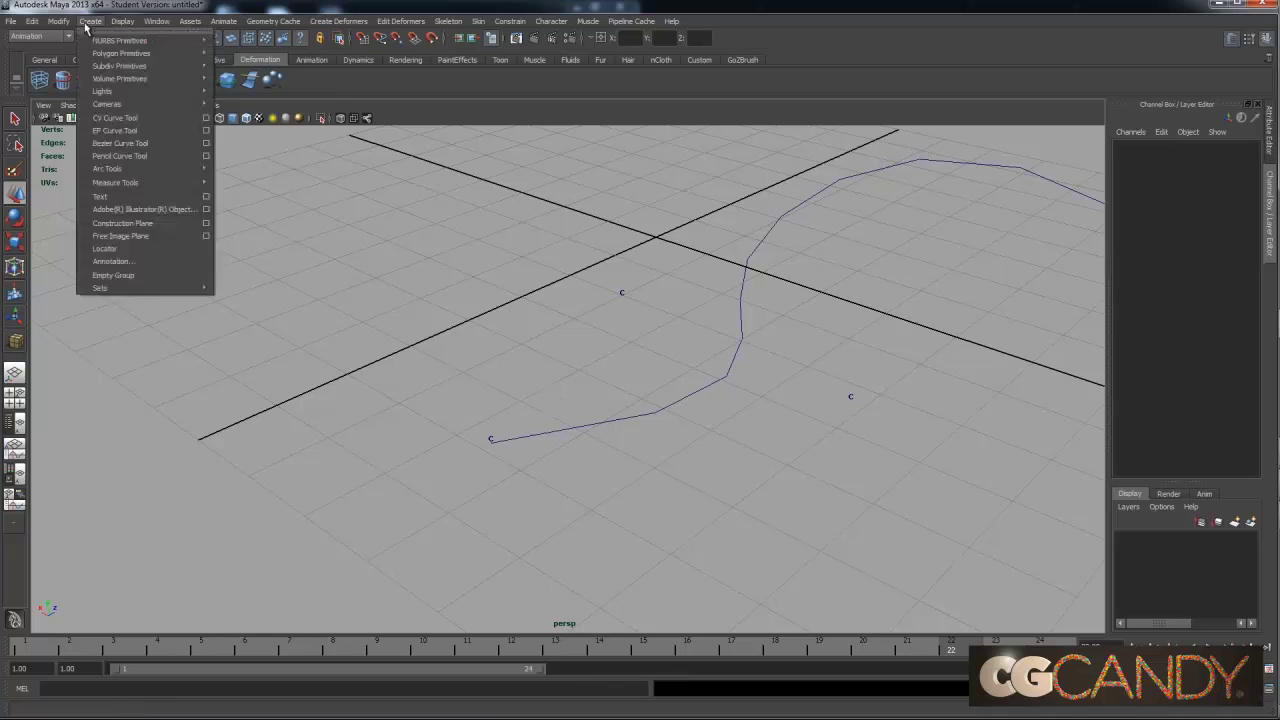
mouse_move(130, 53)
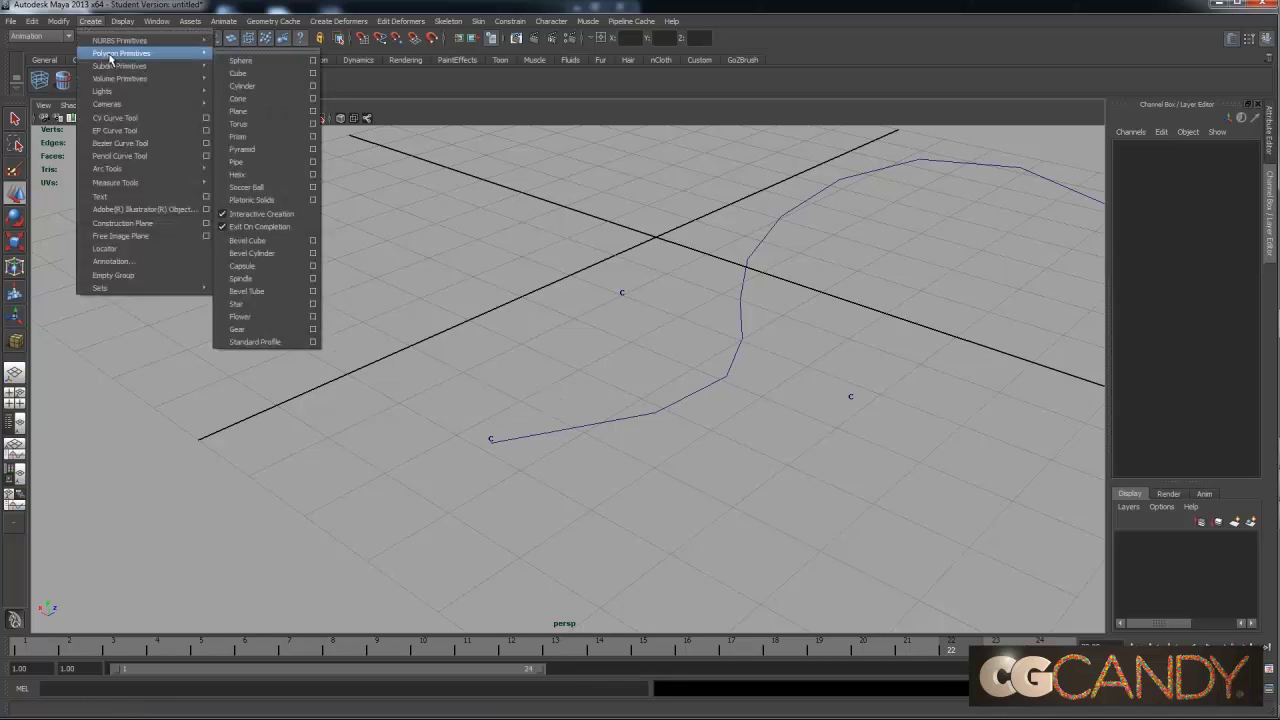
left_click(253, 77)
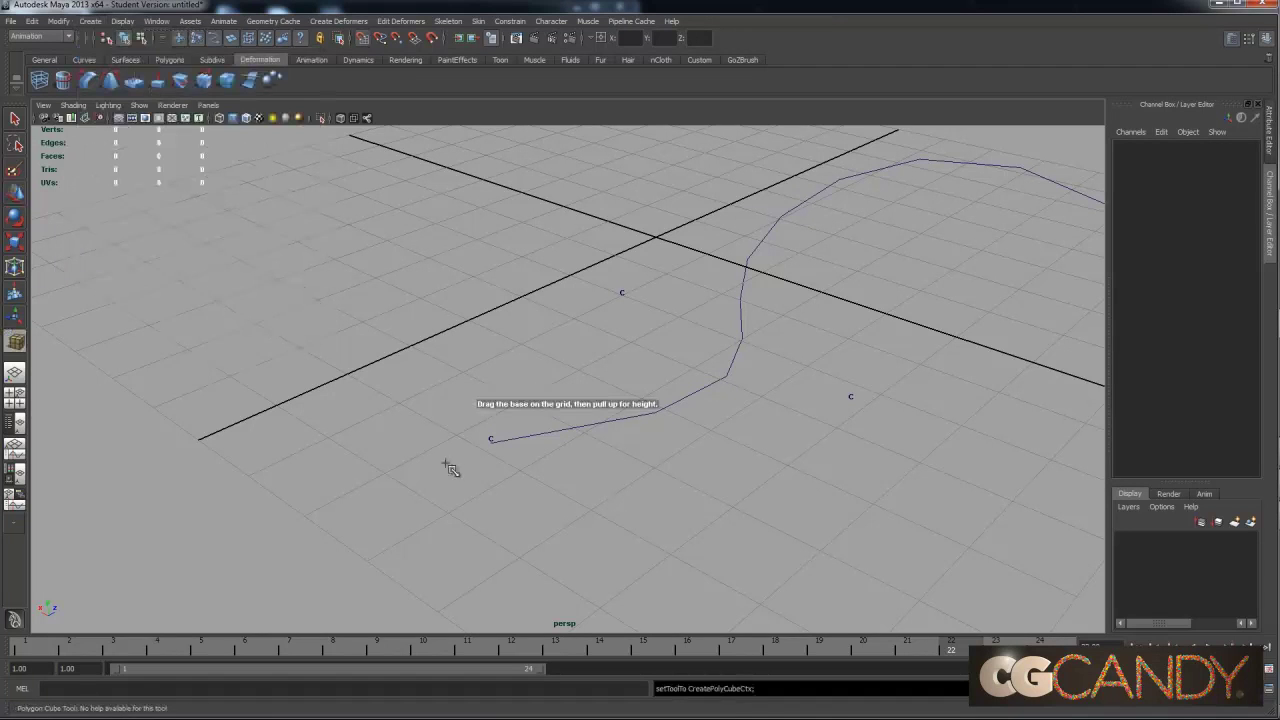
left_click(460, 450)
key("e")
left_click_drag(481, 470, 430, 430)
Delete five of the cube's faces to leave one square face, then select the curve.
right_click_drag(430, 430, 428, 434)
left_click_drag(428, 434, 460, 526)
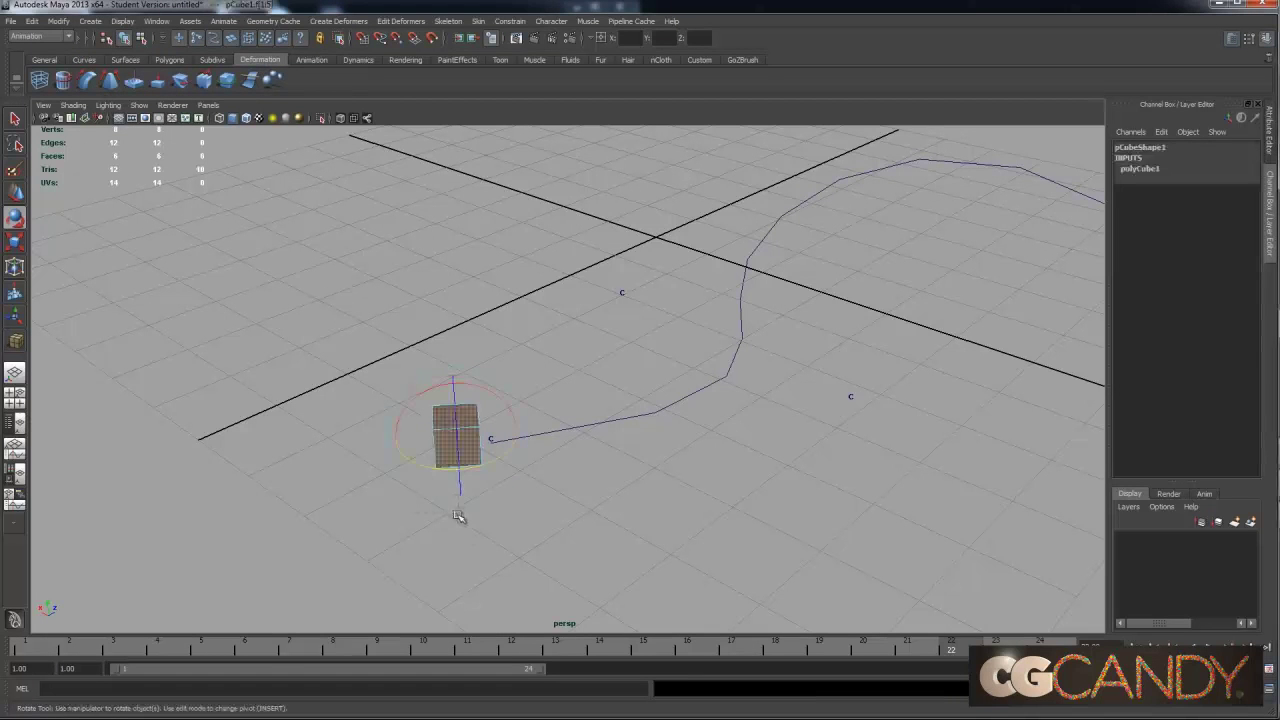
key("Delete")
left_click_drag(495, 458, 446, 462, "alt")
right_click_drag(246, 361, 268, 358)
left_click(265, 358)
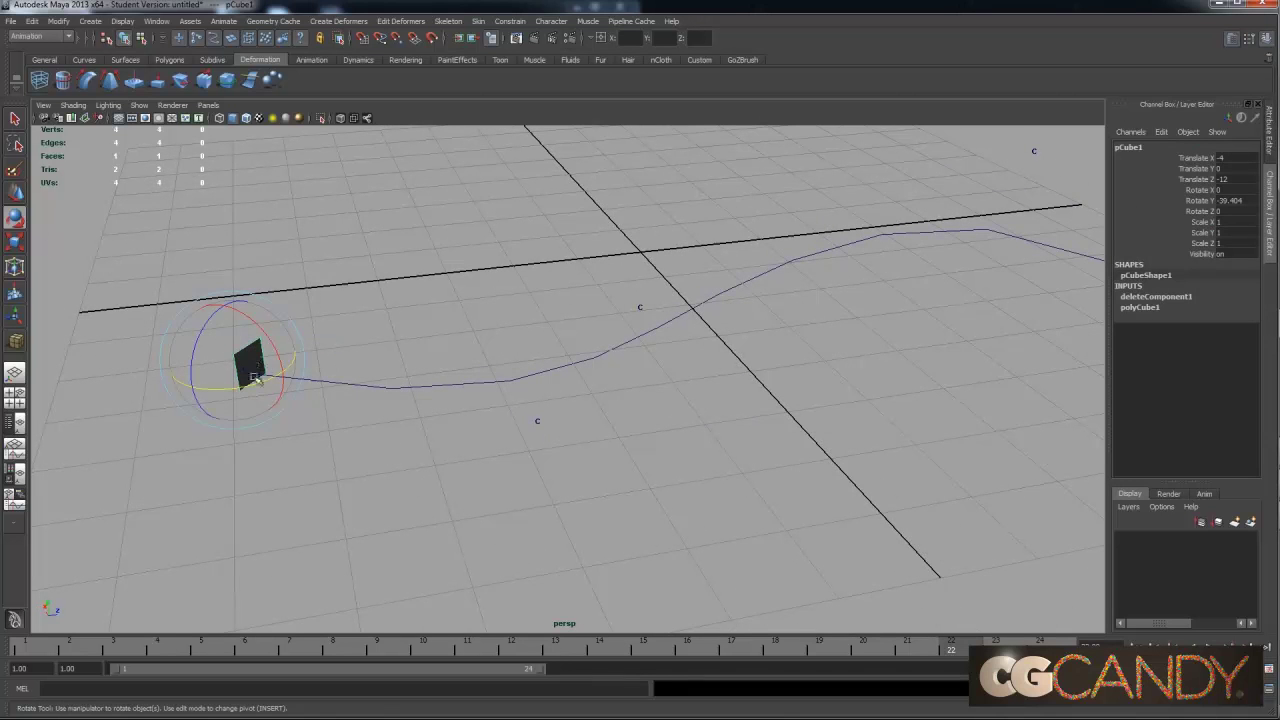
key("w")
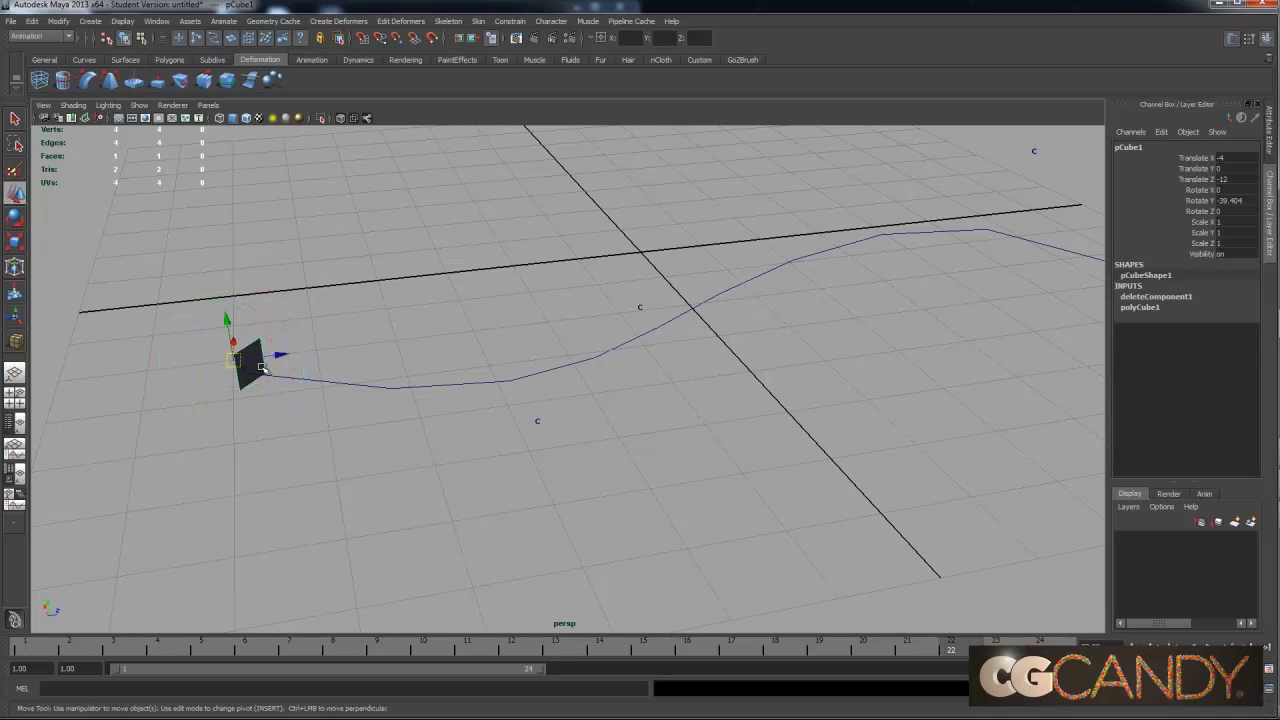
left_click(278, 378)
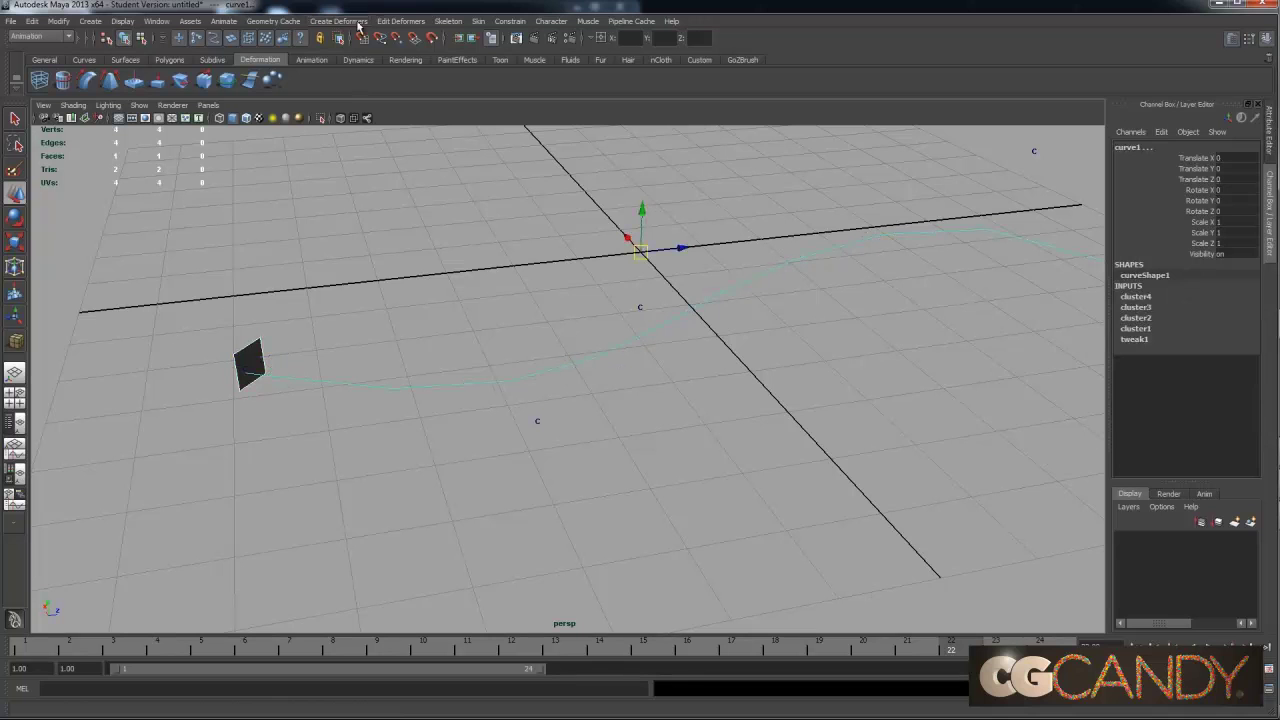
In the Polygons menu set, extrude the square face along the curve with Edit Mesh > Extrude.
left_click(44, 35)
left_click(52, 57)
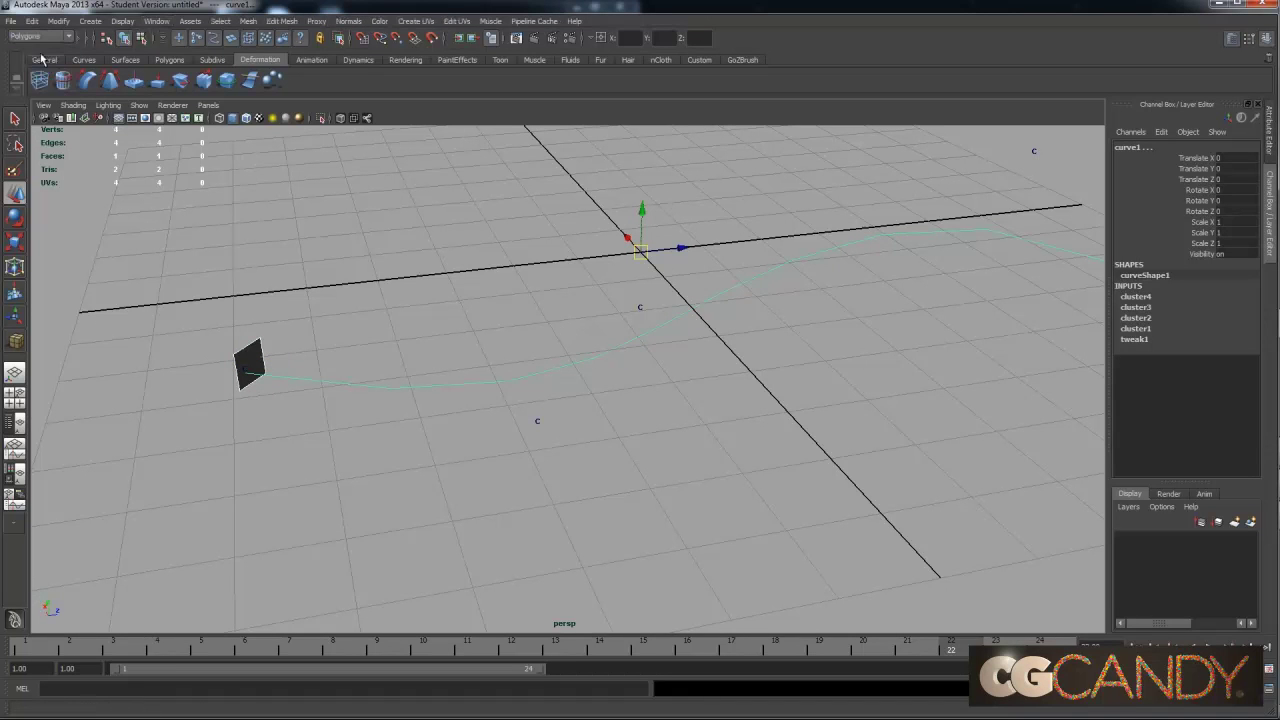
left_click(281, 21)
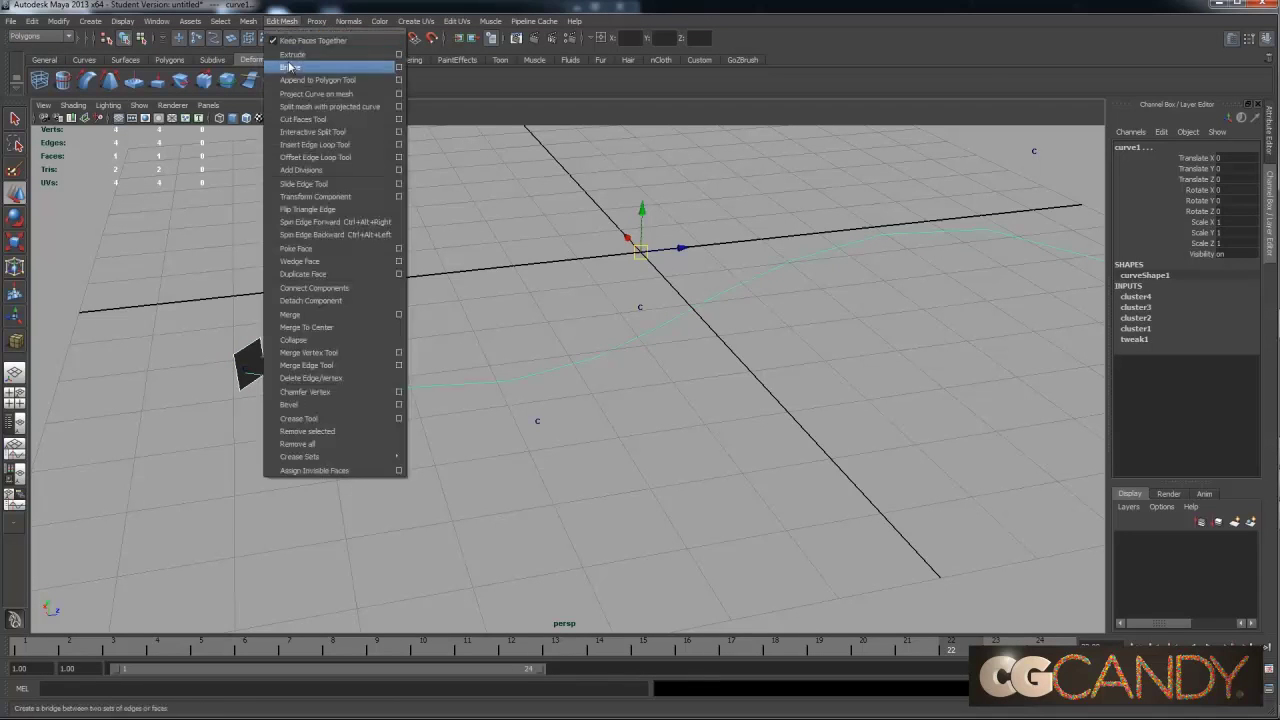
left_click(300, 53)
left_click_drag(514, 377, 631, 402, "alt")
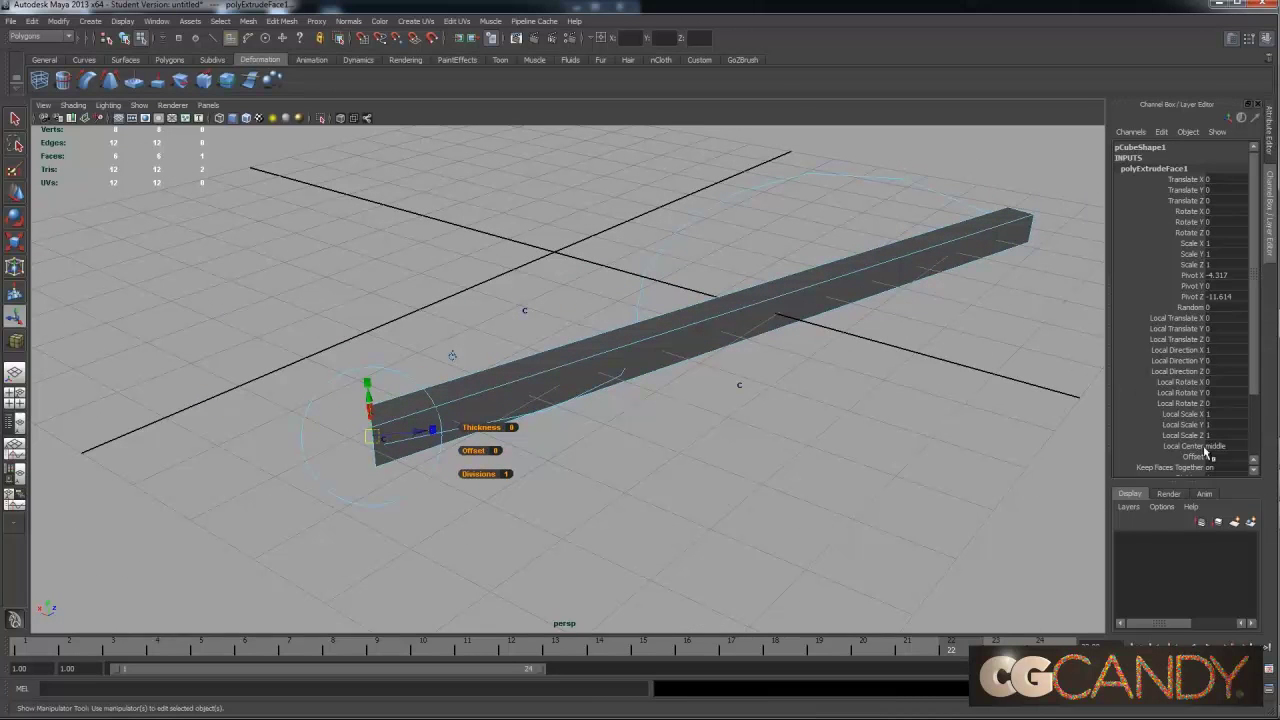
Set the extrusion's Divisions to 23 and push Offset to about -4.3.
left_click(1196, 457)
middle_click_drag(722, 444, 738, 444)
key("ctrl+z")
scroll(1251, 399, "down", 3)
left_click(1193, 398)
middle_click_drag(878, 408, 993, 424)
key("f")
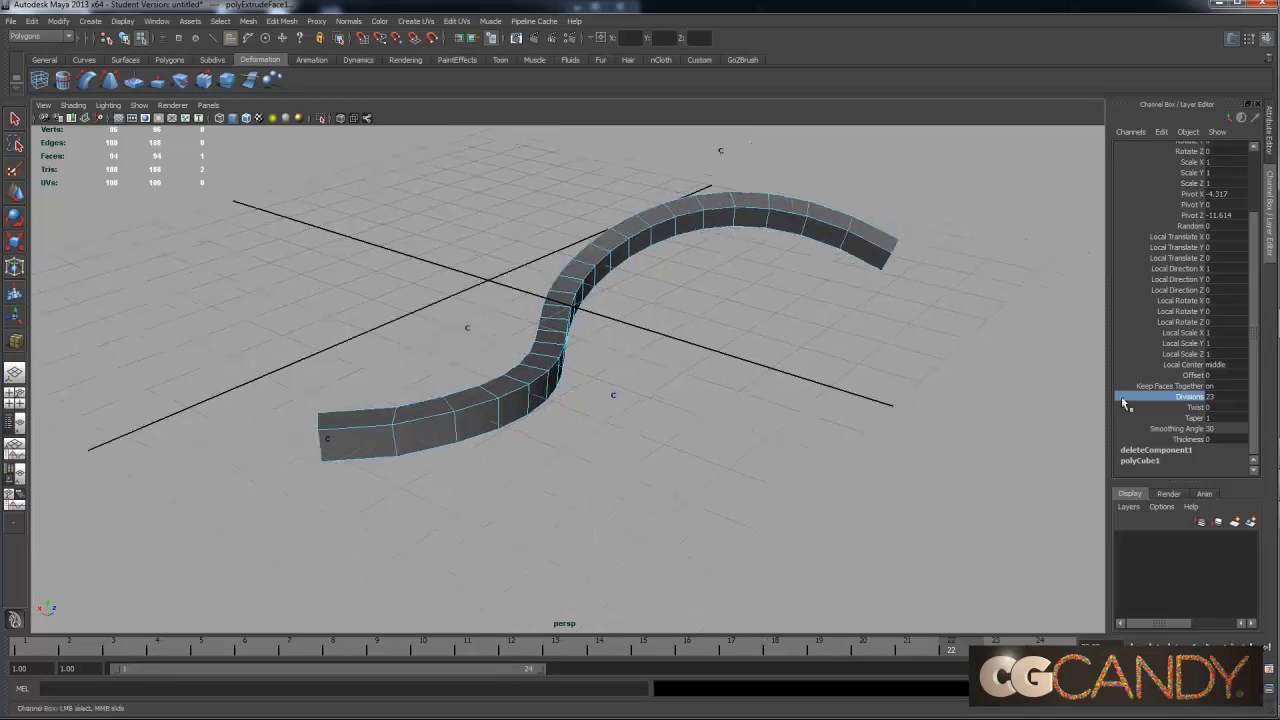
left_click(1195, 376)
middle_click_drag(857, 404, 831, 409)
left_click_drag(831, 409, 620, 225, "alt")
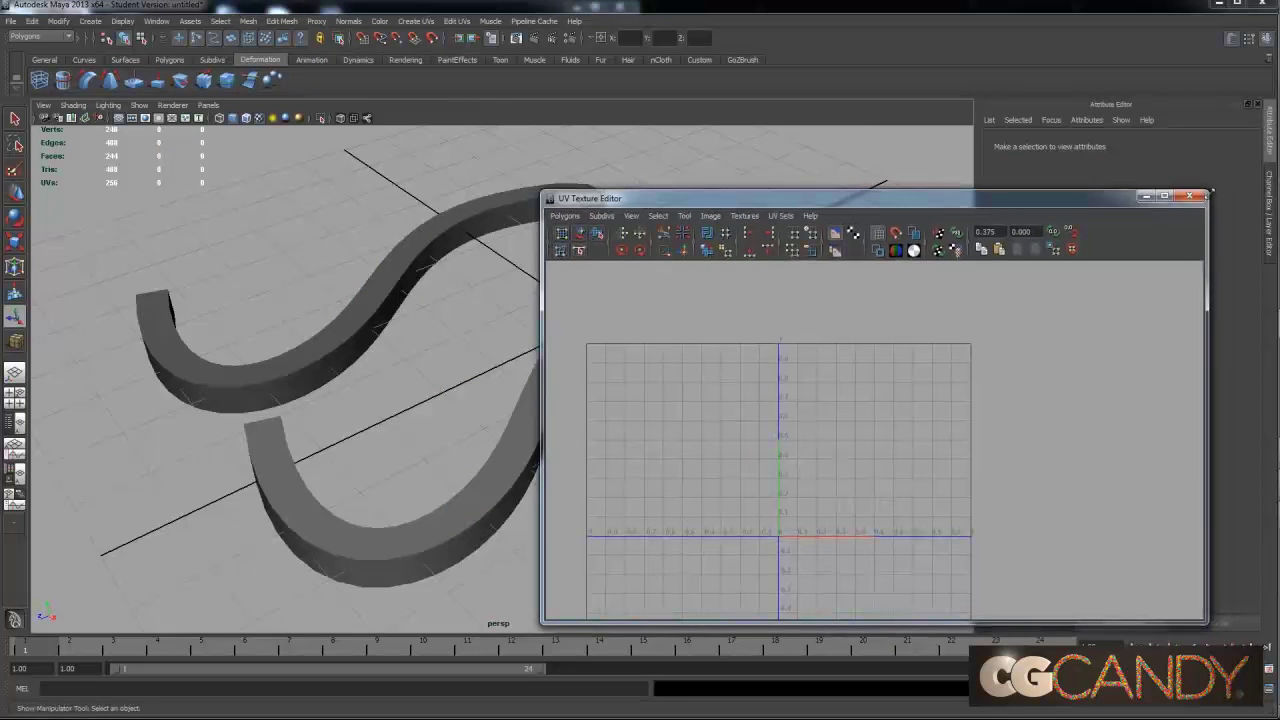
Close the UV Texture Editor and orbit for a closer view of both tubes.
left_click(1189, 196)
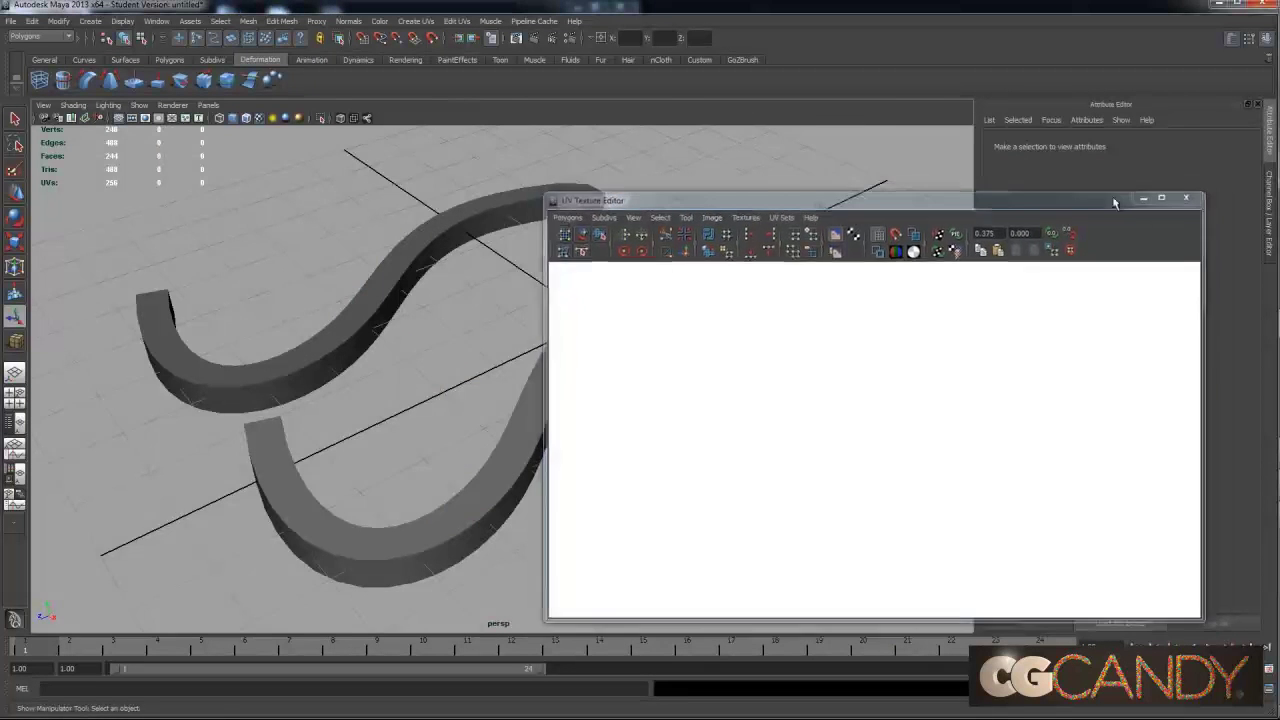
left_click_drag(560, 320, 598, 252, "alt")
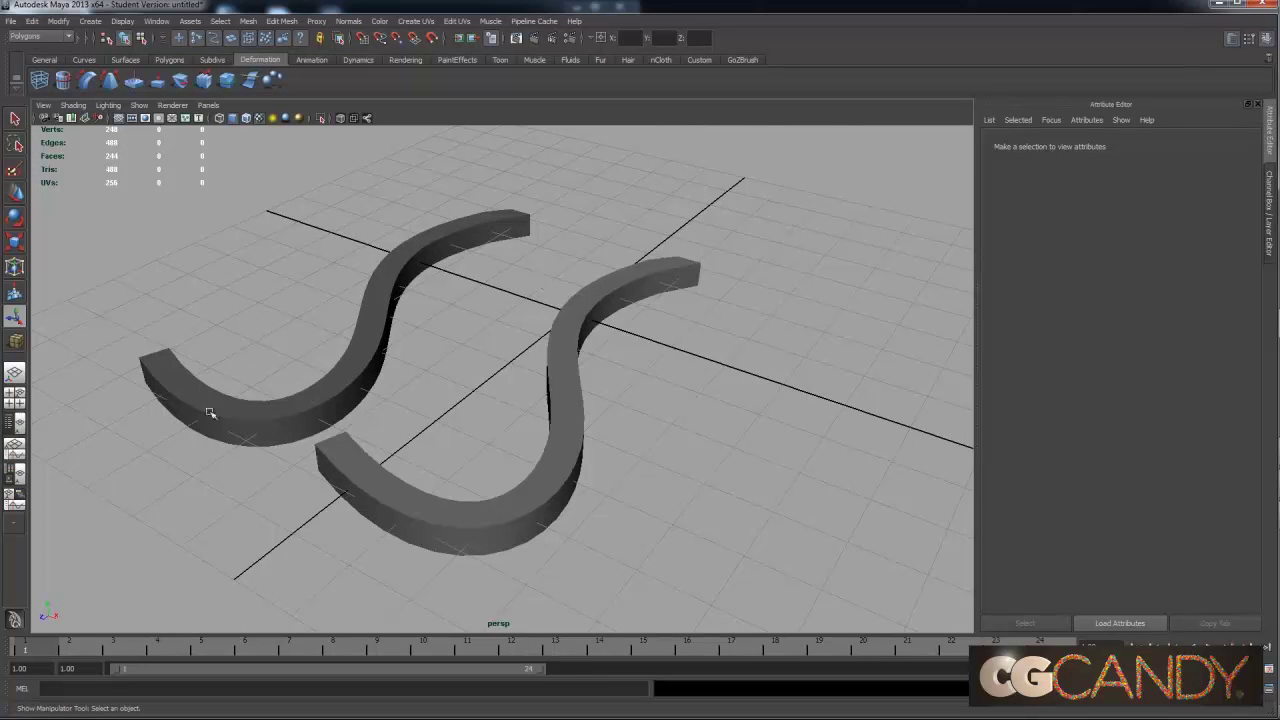
left_click_drag(506, 259, 525, 287, "alt")
middle_click_drag(643, 335, 636, 327, "alt")
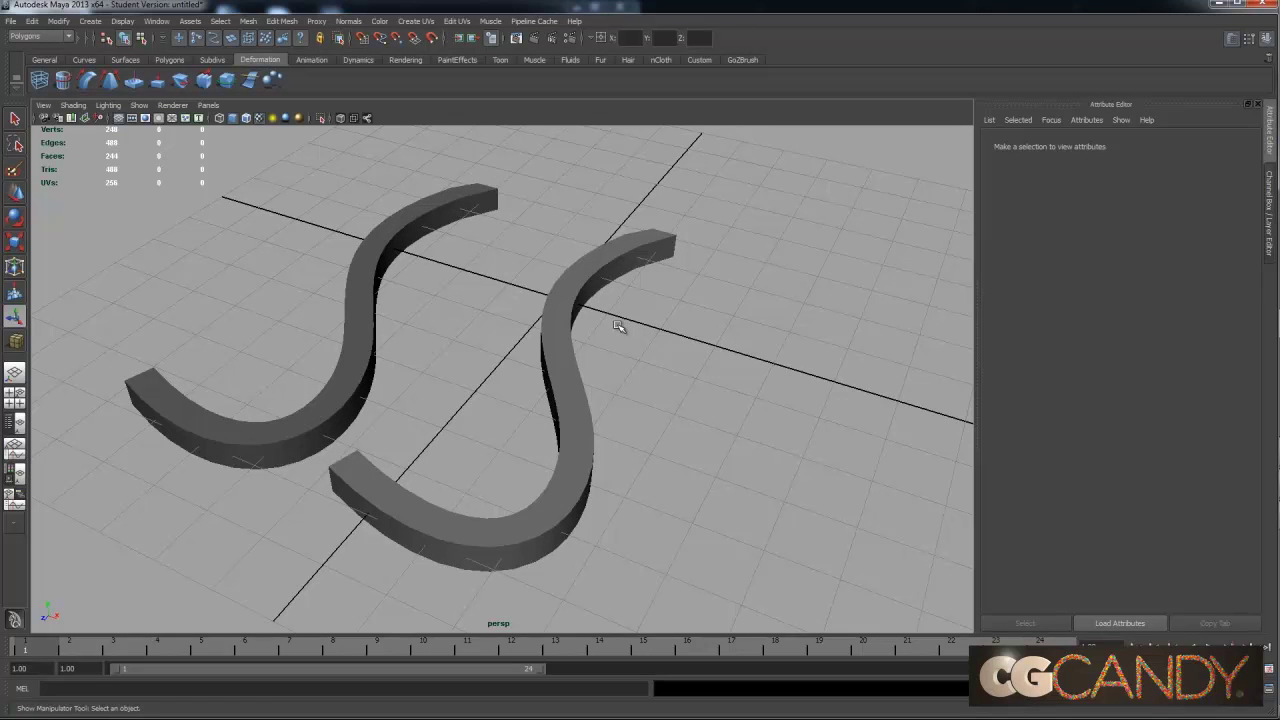
left_click(90, 20)
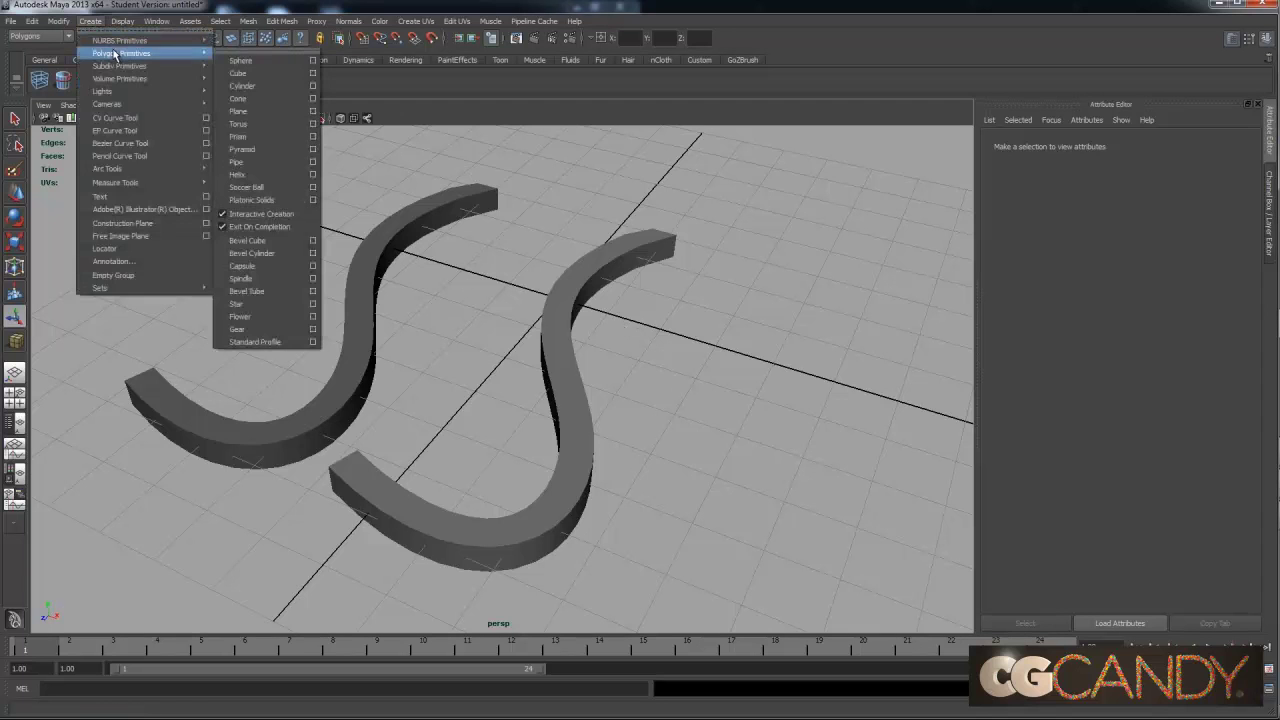
left_click(110, 20)
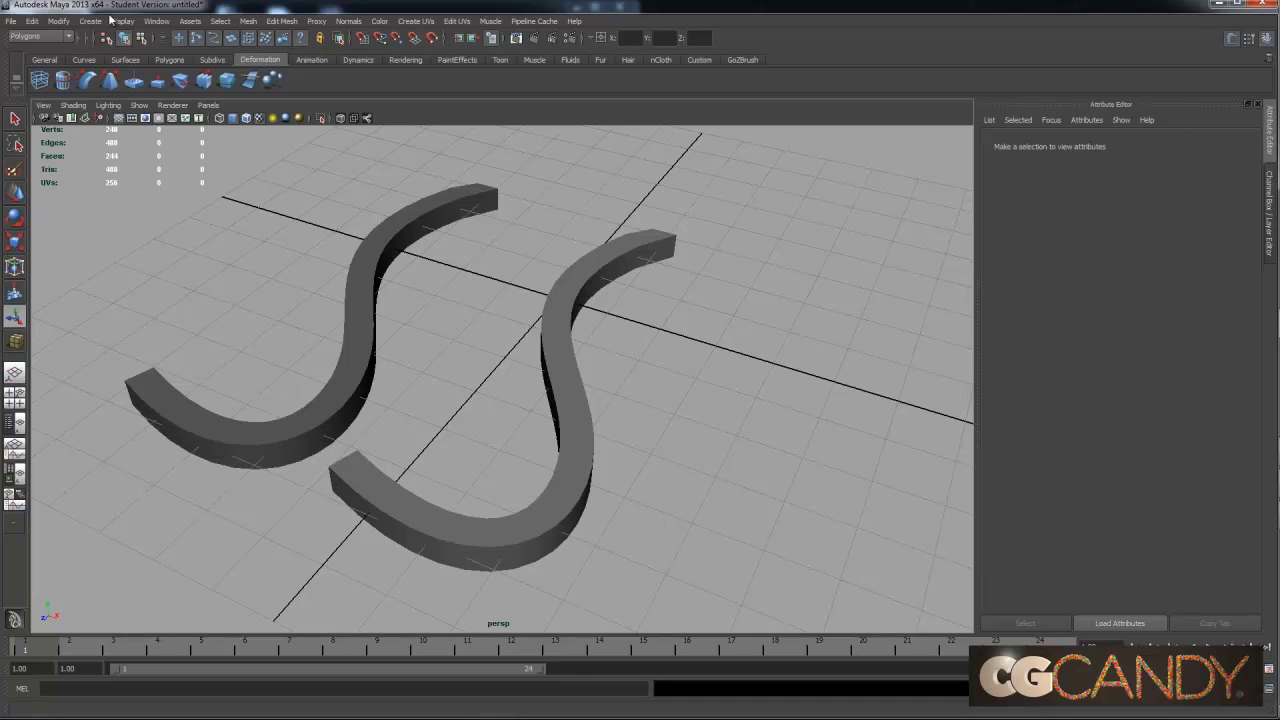
Select the right S-shaped tube, pCube2, as an object.
left_click(596, 261)
right_click_drag(598, 264, 614, 284)
left_click(610, 276)
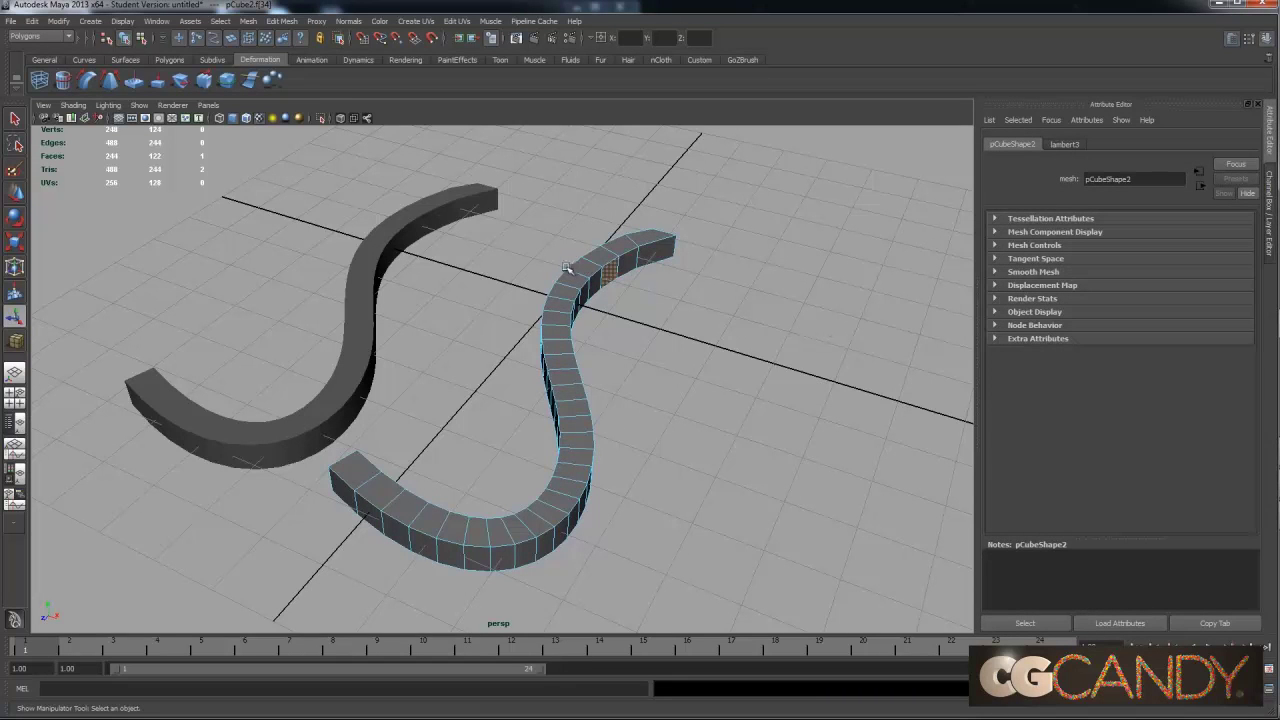
right_click_drag(593, 272, 570, 255)
left_click(714, 317)
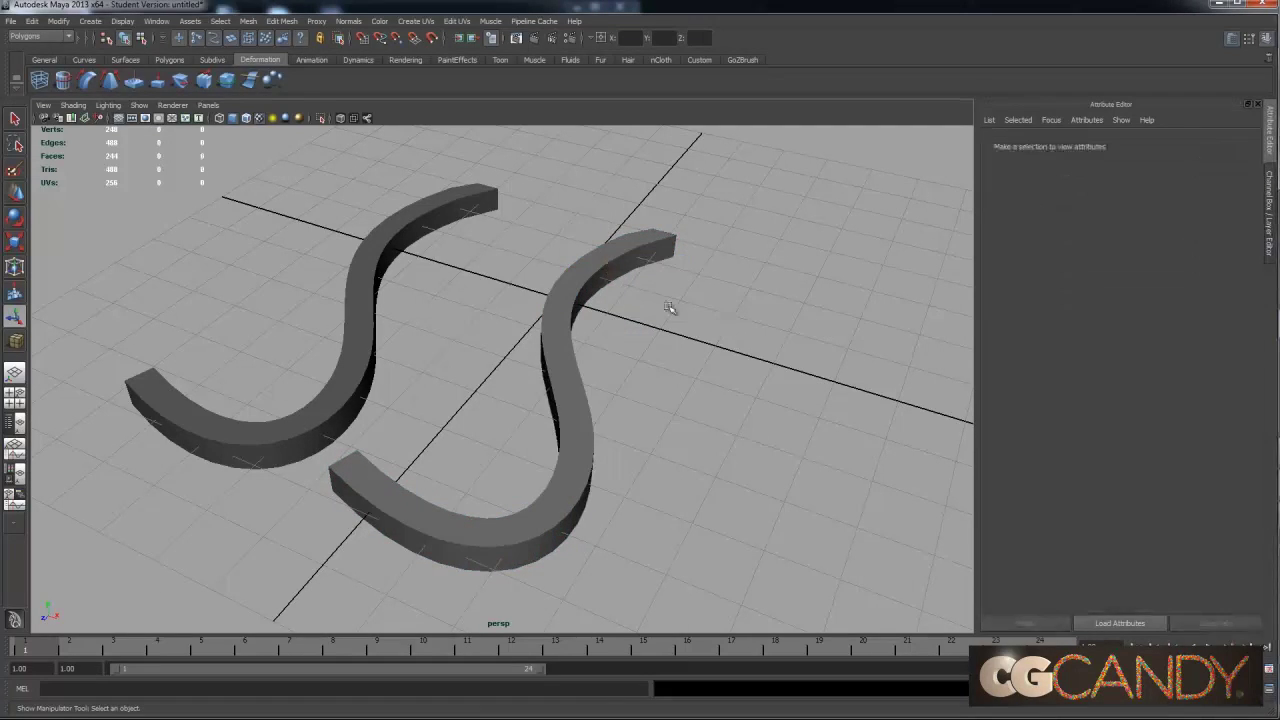
left_click_drag(651, 309, 516, 293, "alt")
left_click(554, 302)
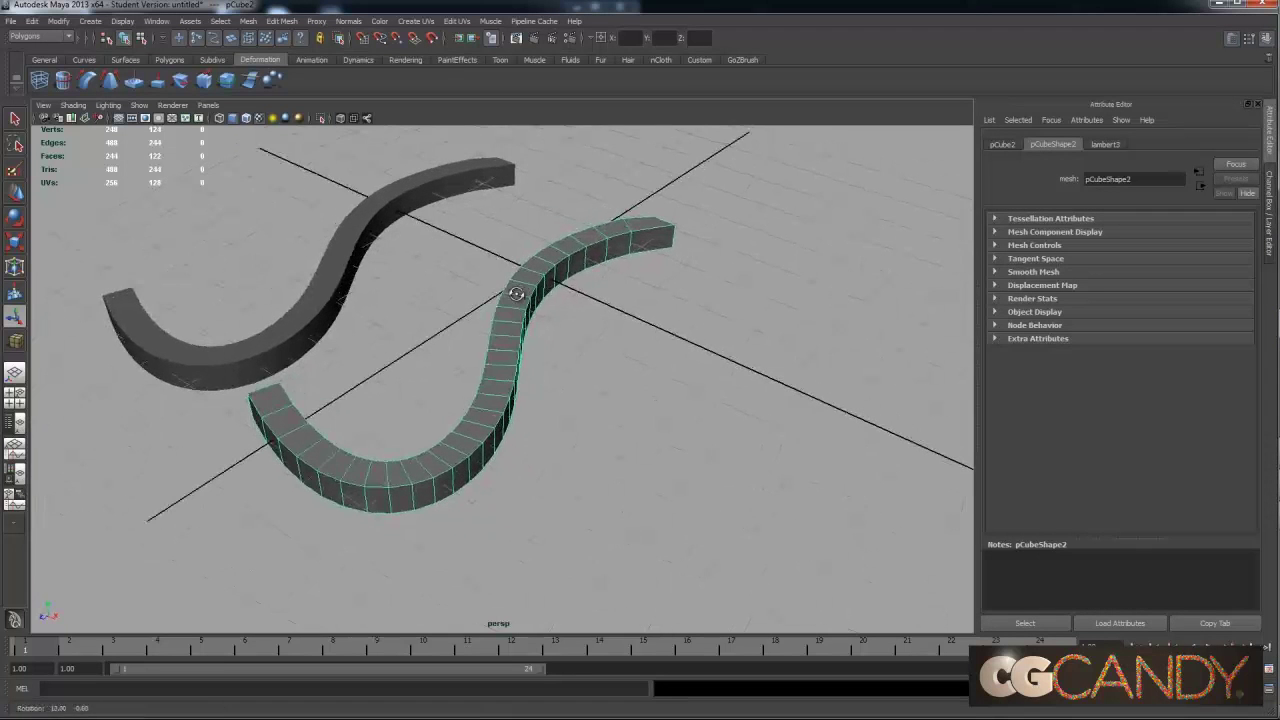
Open the UV Texture Editor and assign a new checker material to pCube2.
left_click(148, 21)
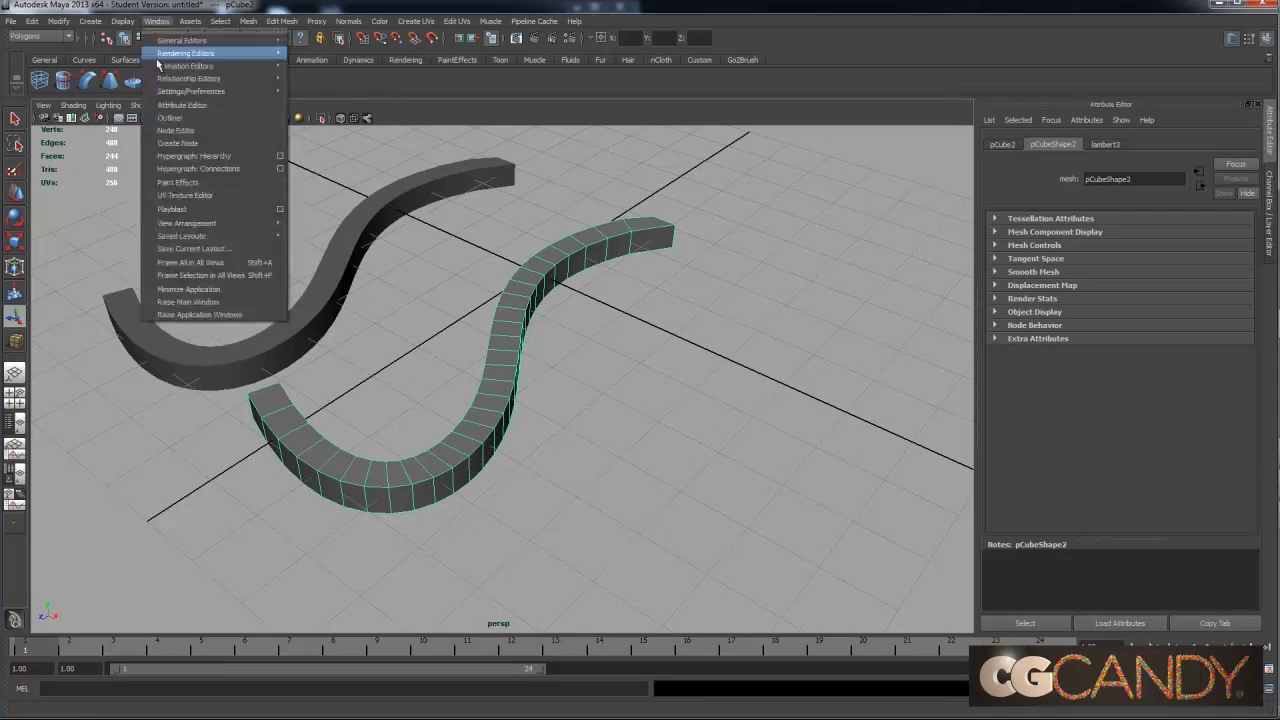
left_click(186, 196)
left_click_drag(737, 208, 849, 309)
right_click_drag(546, 270, 555, 457)
left_click_drag(934, 304, 892, 428)
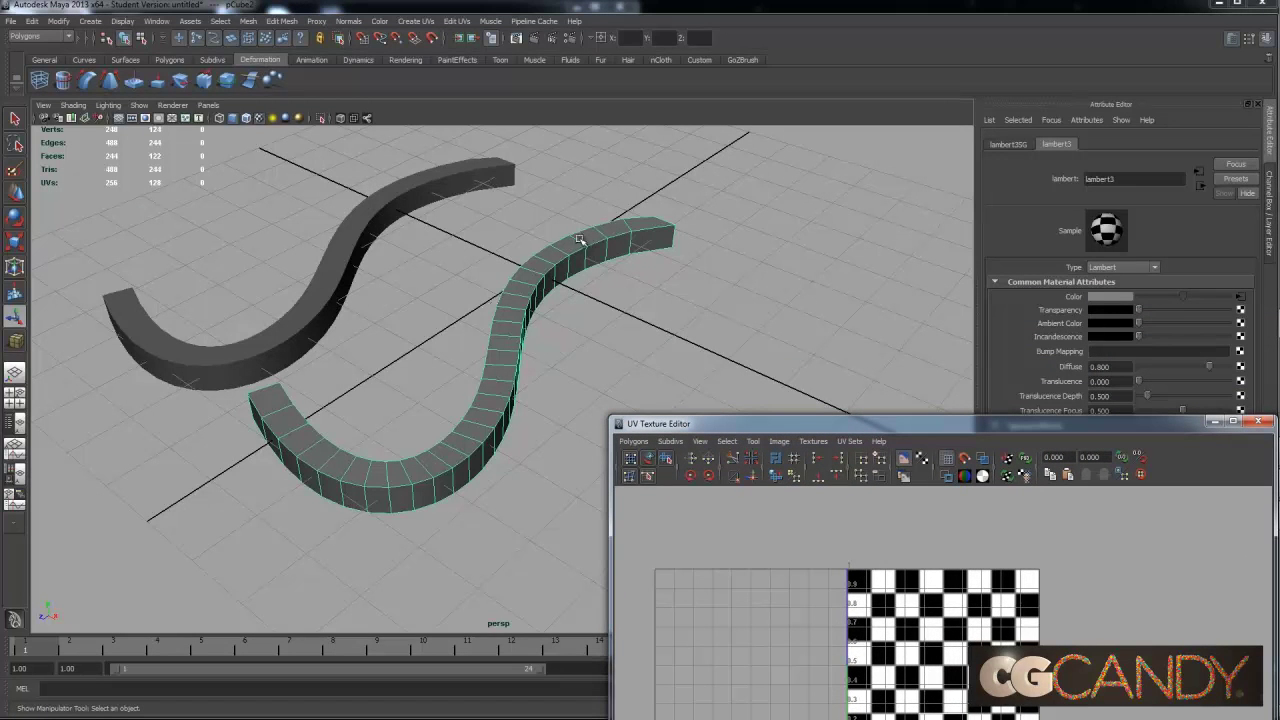
left_click_drag(738, 430, 790, 349)
Apply Create UVs > Planar Mapping so the checker pattern runs along the tube.
left_click(418, 22)
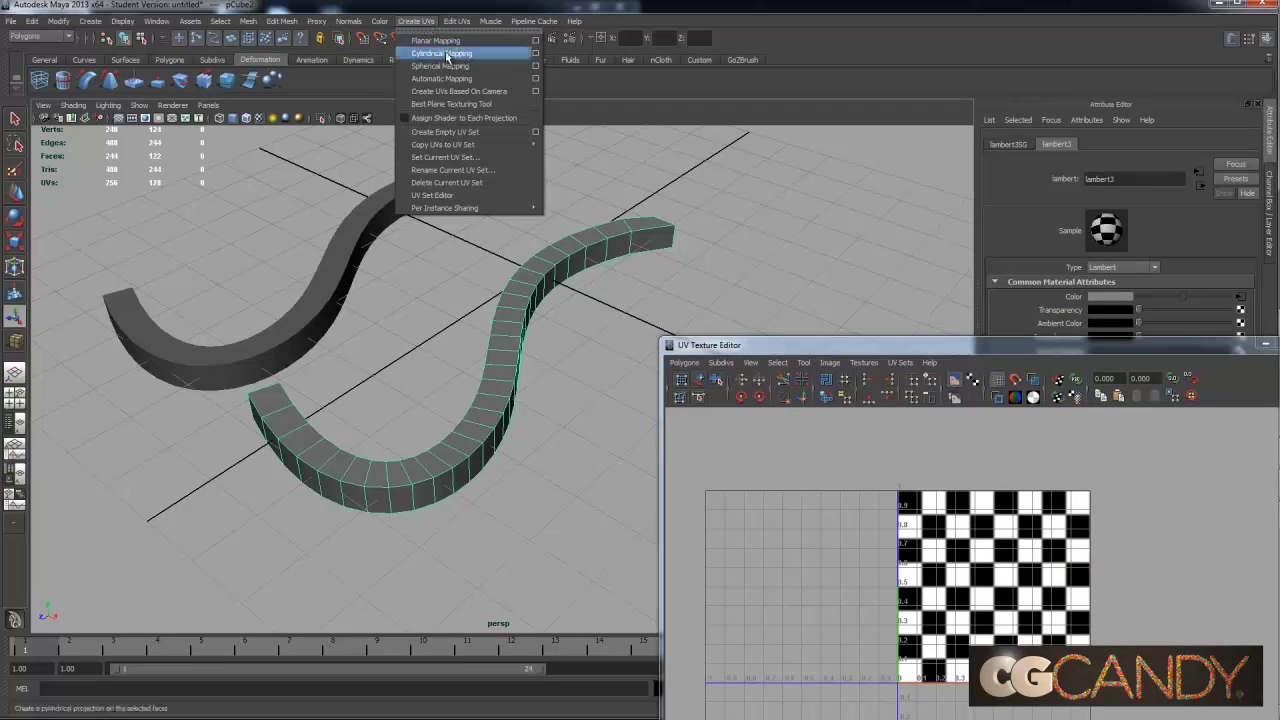
left_click(456, 42)
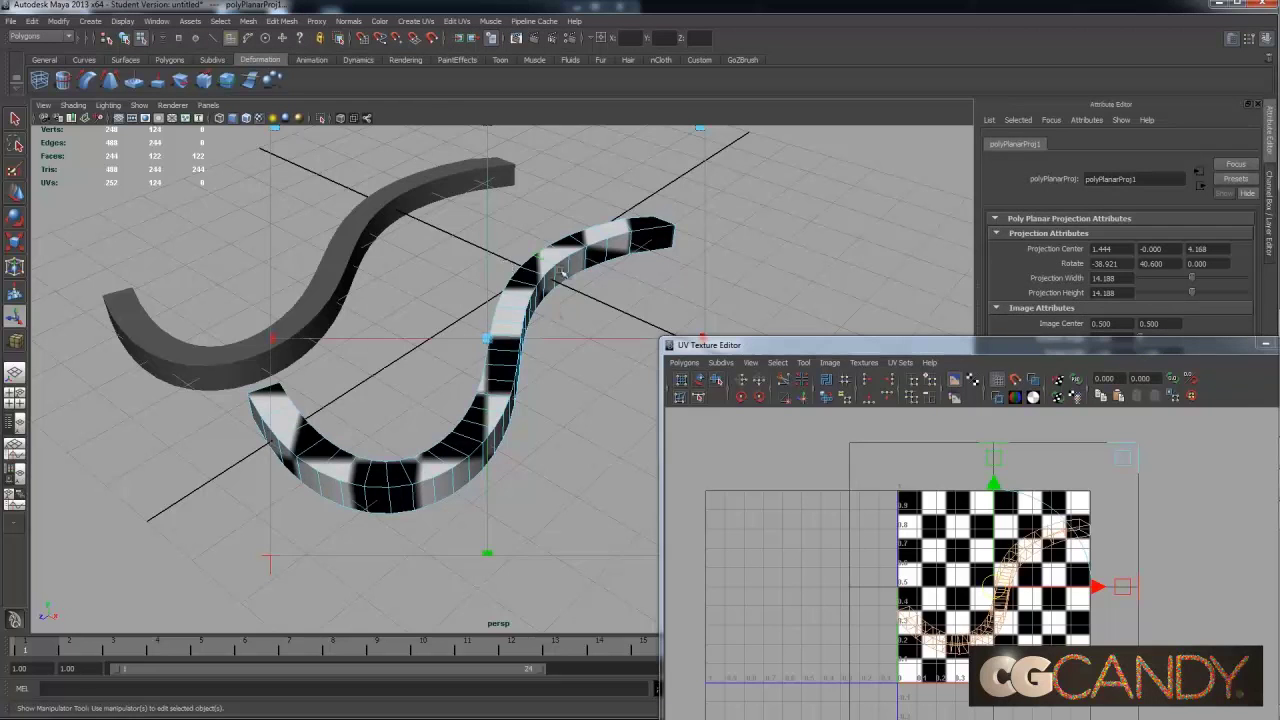
left_click_drag(568, 283, 545, 258, "alt")
right_click_drag(545, 258, 570, 238)
left_click_drag(570, 238, 737, 328, "alt")
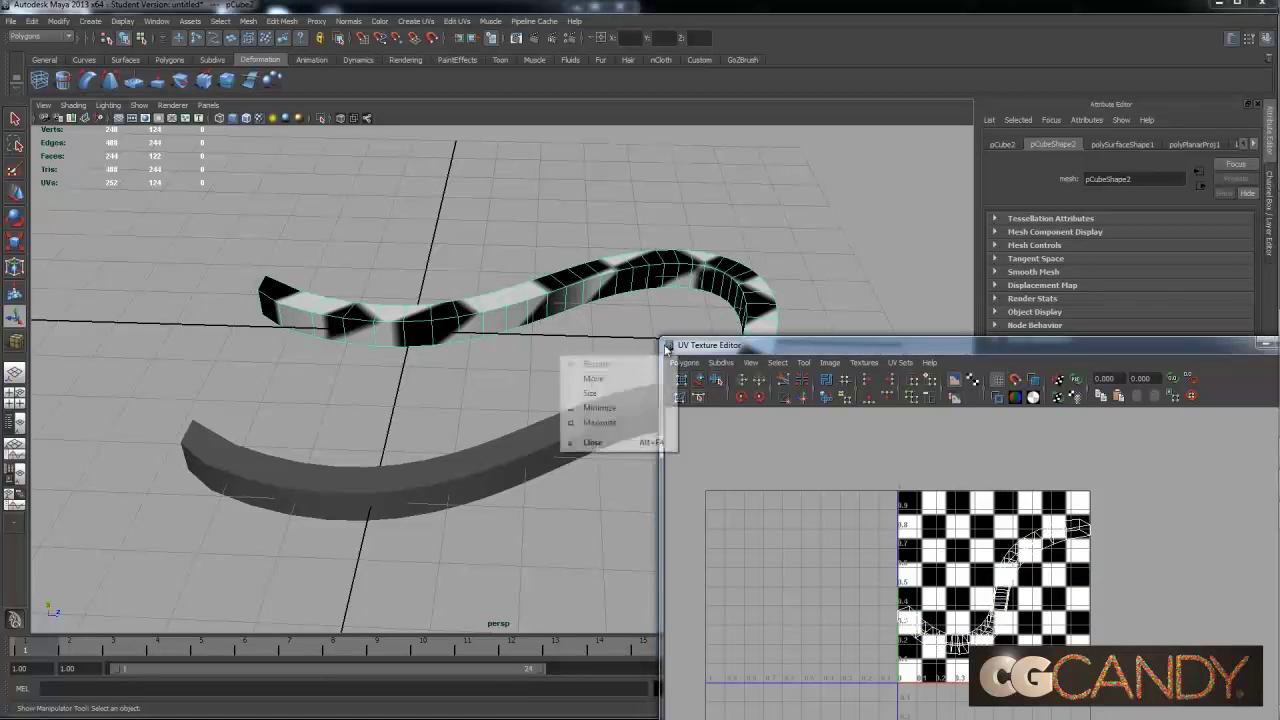
left_click(678, 440)
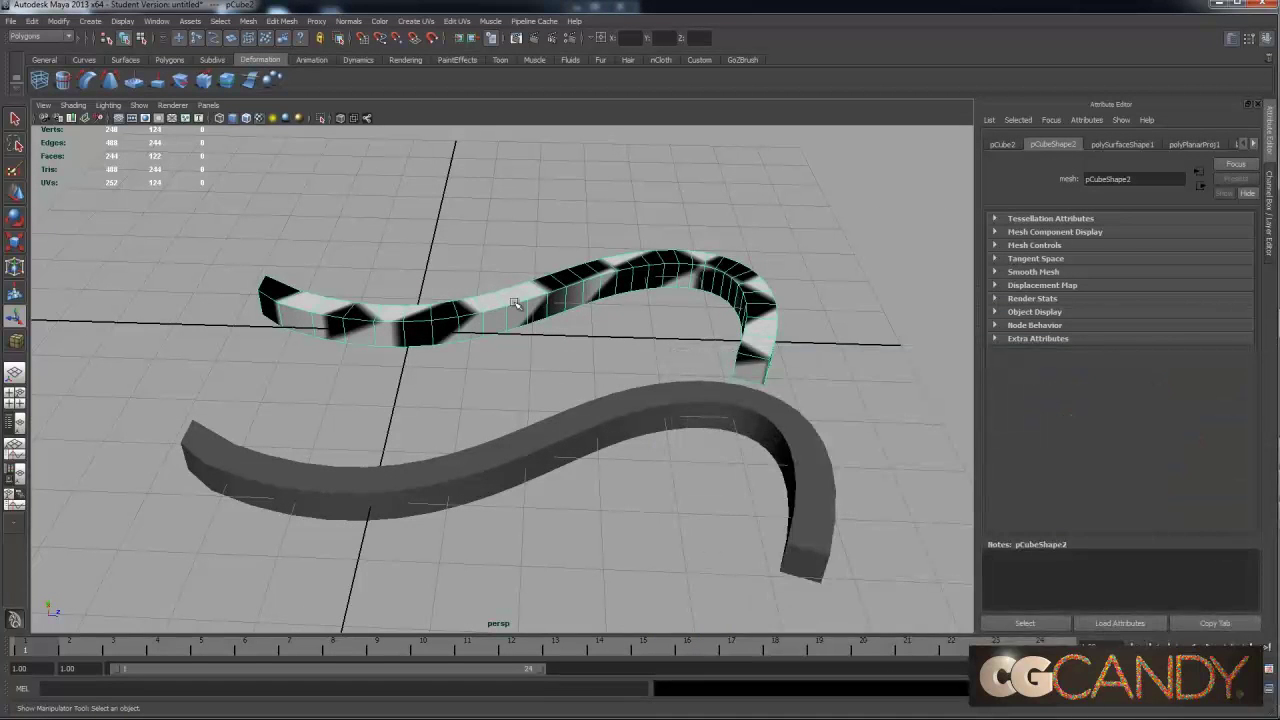
left_click_drag(487, 305, 529, 338, "alt")
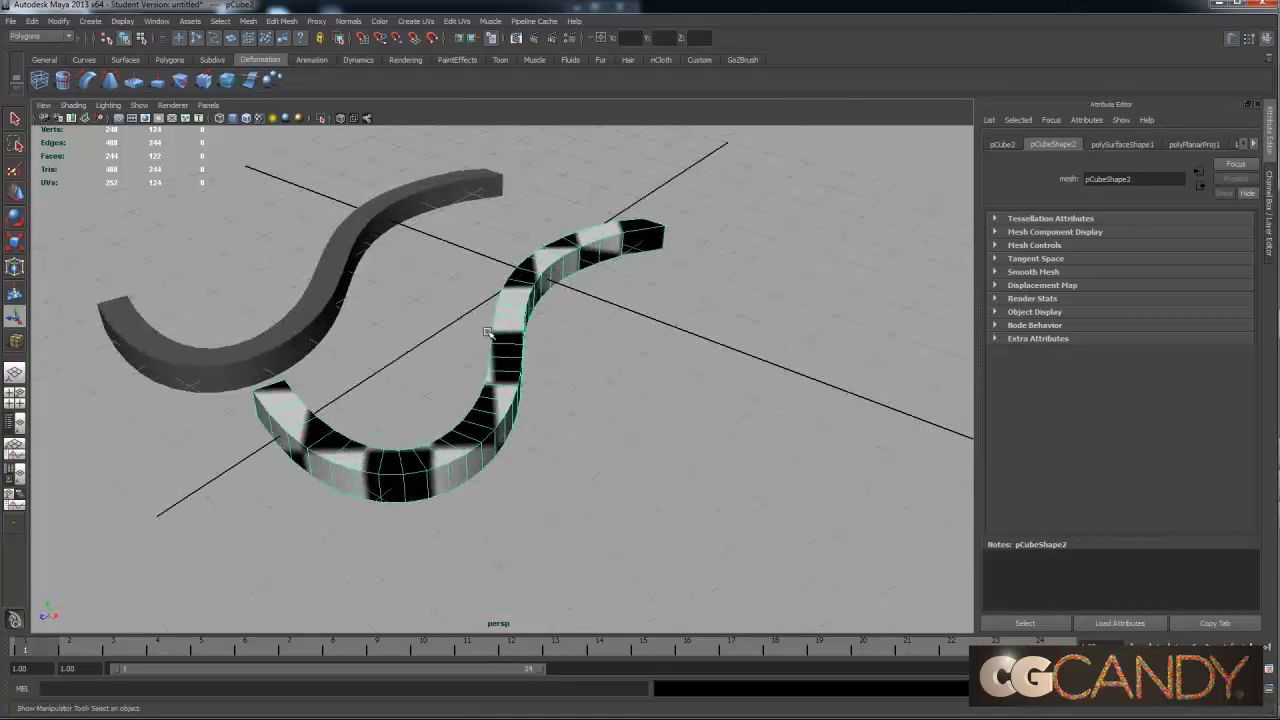
right_click_drag(529, 287, 540, 286)
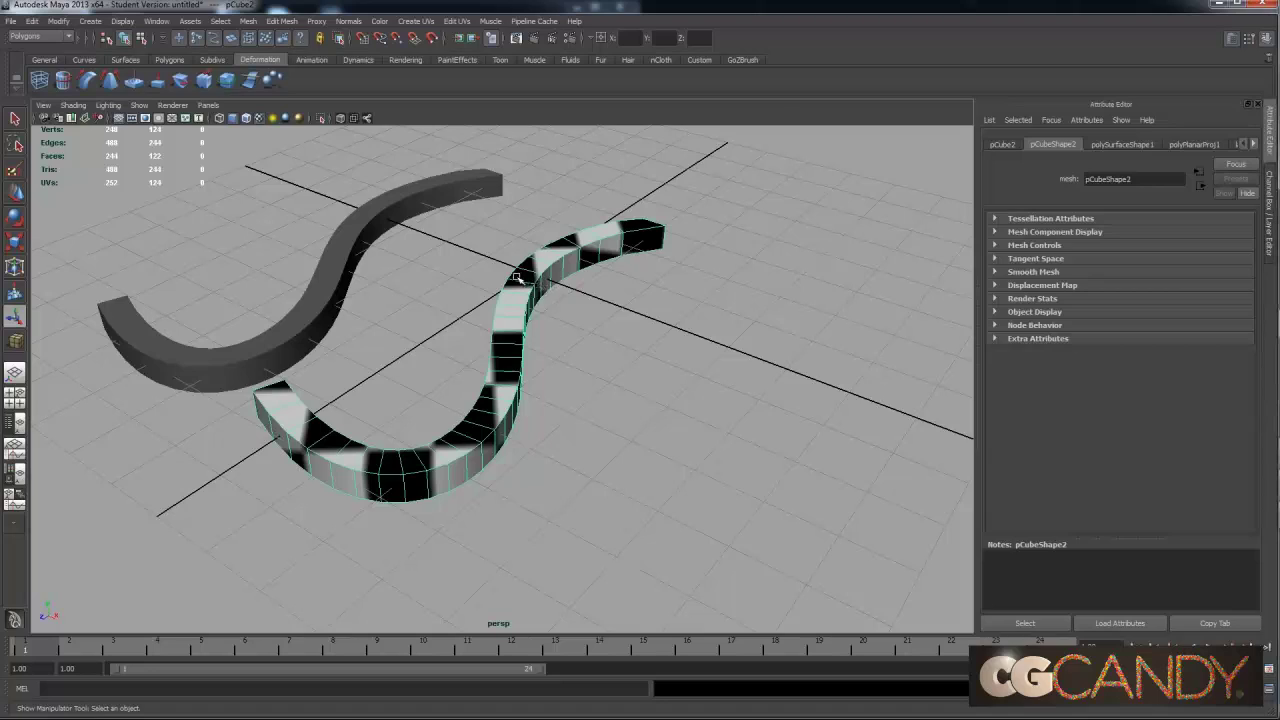